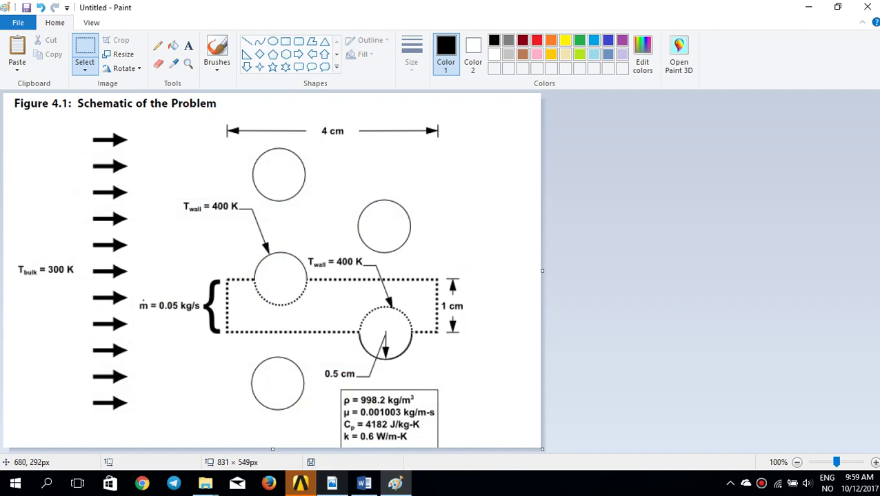
Step: Switch to Workbench and start Fluent from the Setup cell of the second Fluent system, using the 2D serial launcher options
click(299, 483)
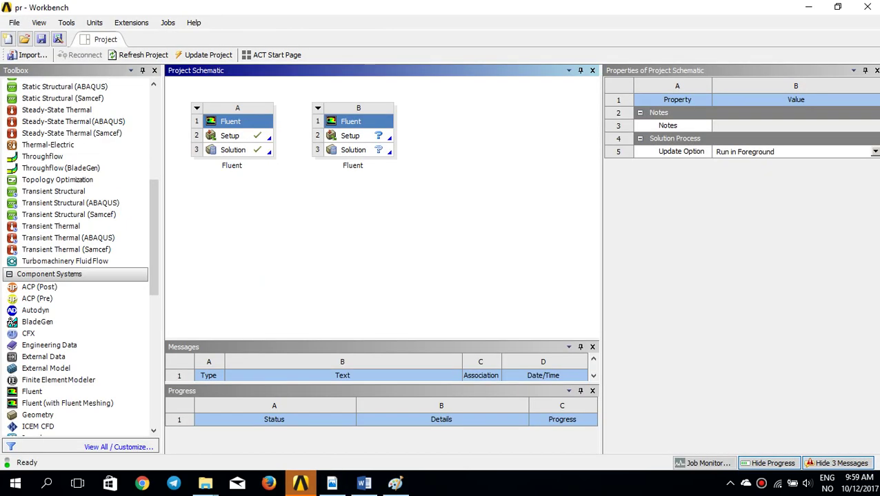
double_click(358, 135)
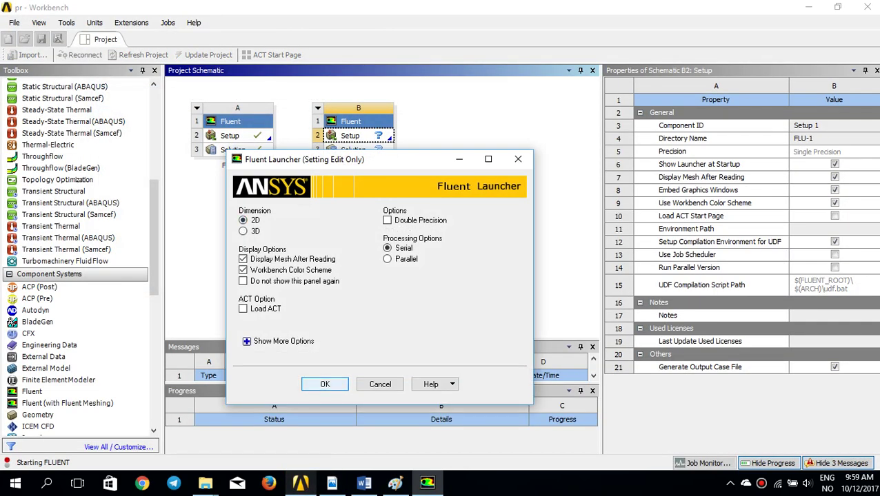
click(324, 384)
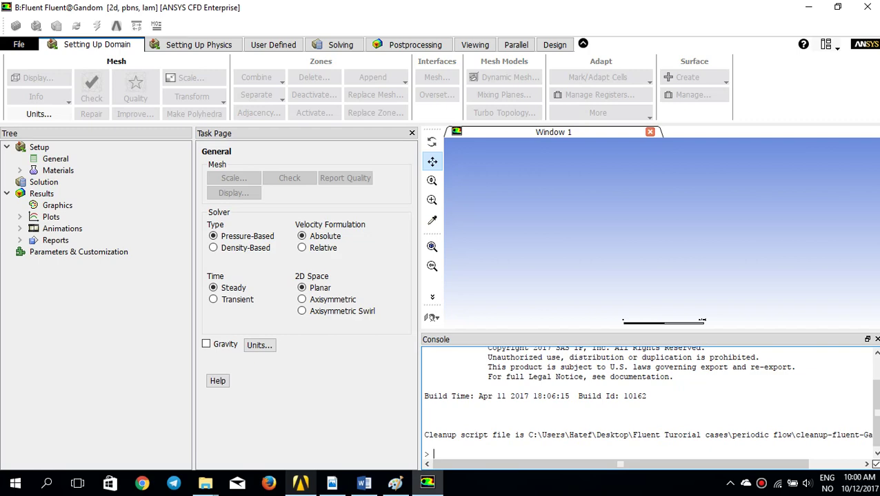
Step: Import the mesh file tubebank.msh from the periodic flow folder inside Fluent Turorial cases on the desktop
click(19, 44)
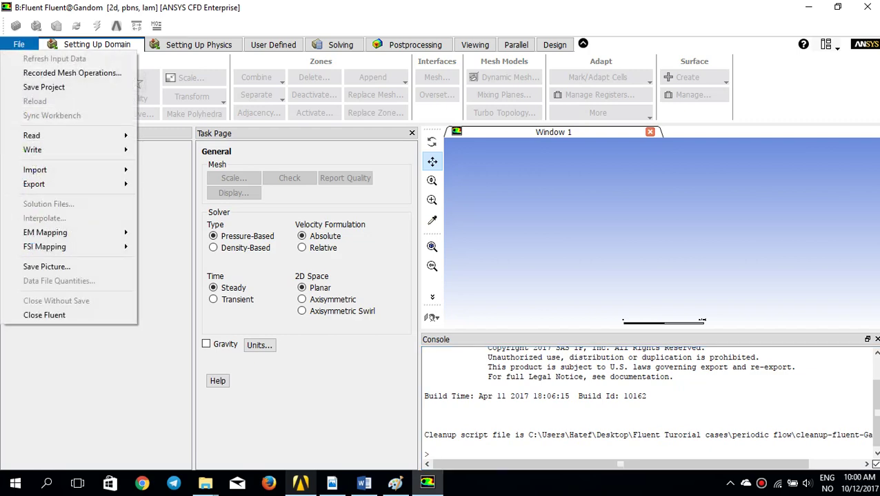
mouse_move(69, 170)
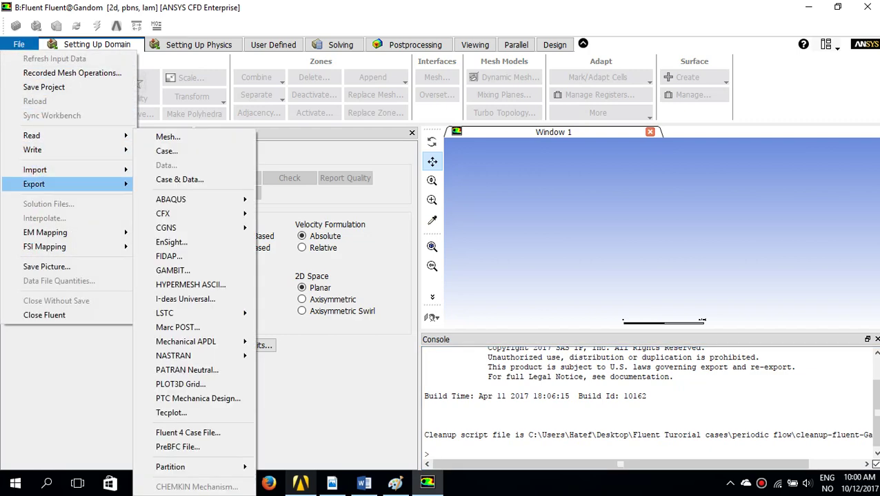
click(168, 136)
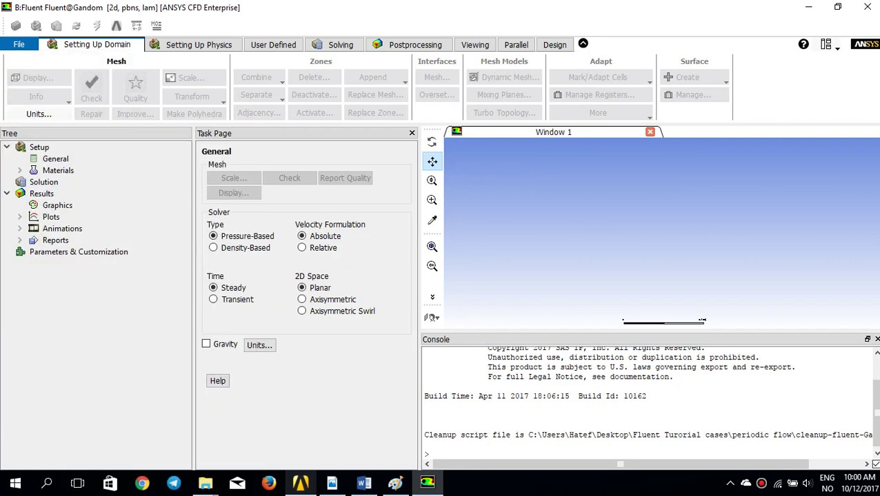
click(271, 179)
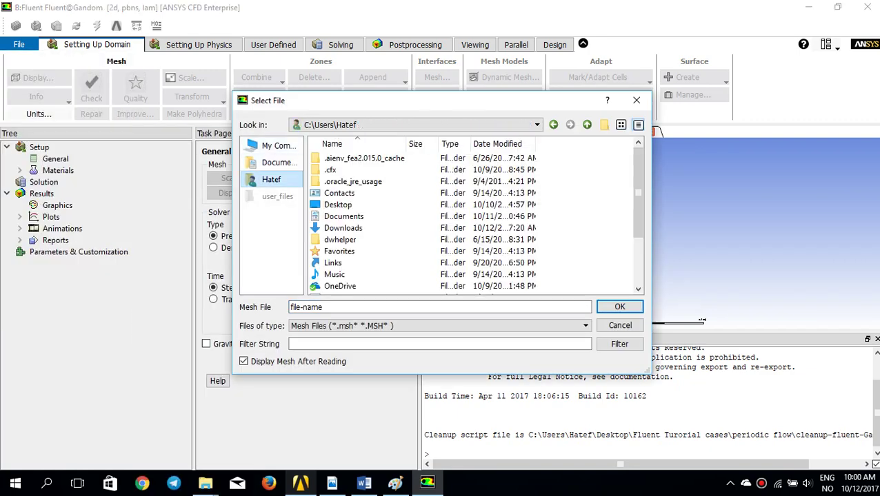
double_click(331, 203)
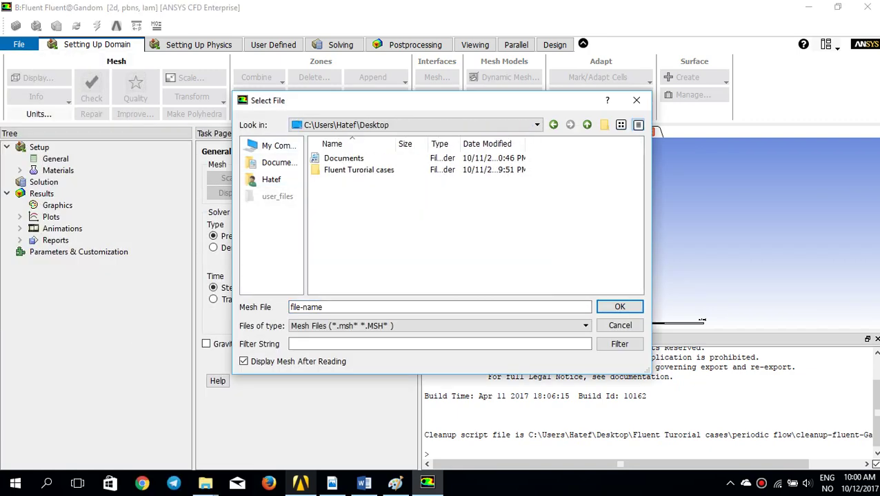
double_click(358, 170)
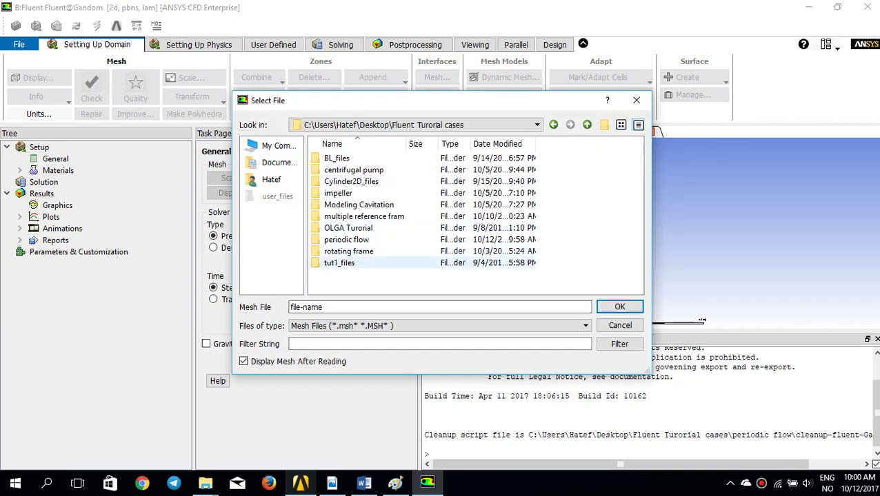
double_click(346, 239)
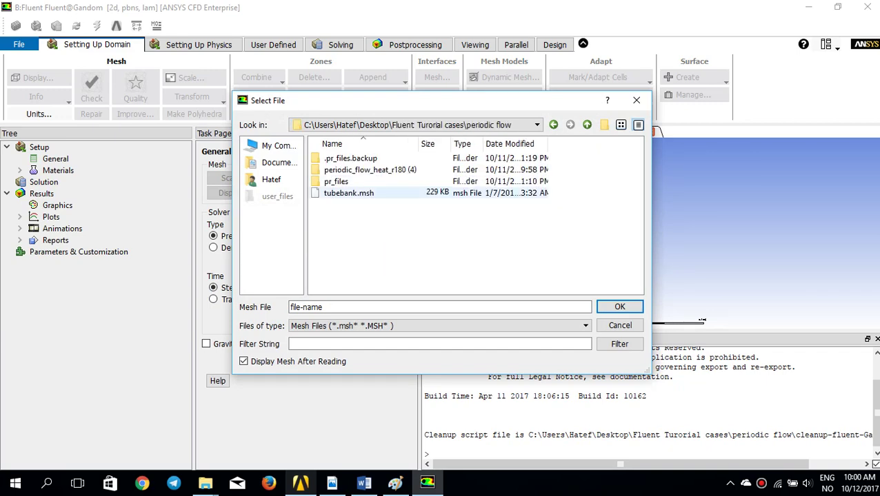
double_click(348, 193)
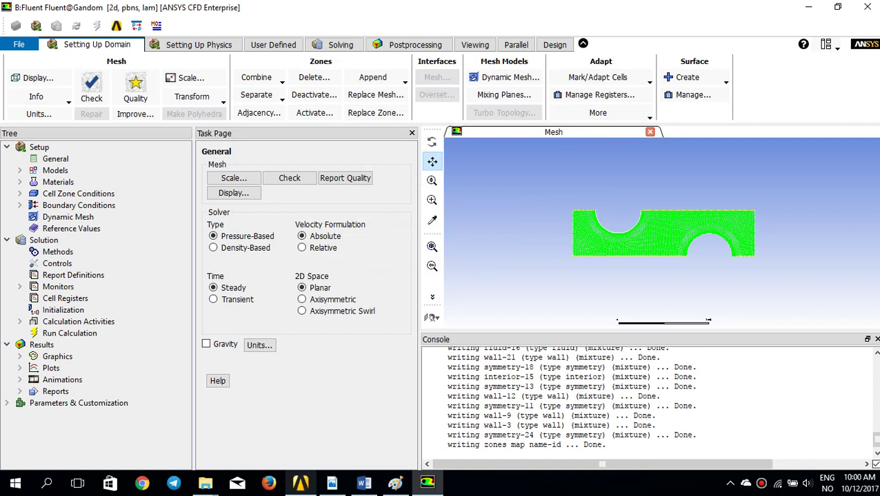
Step: Enable the energy equation in the physical models of the setup
click(39, 147)
click(55, 158)
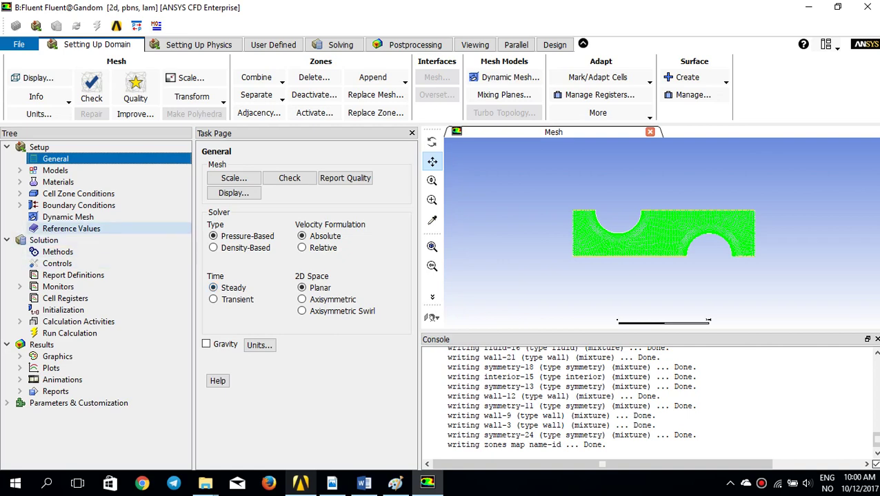
click(19, 170)
double_click(76, 194)
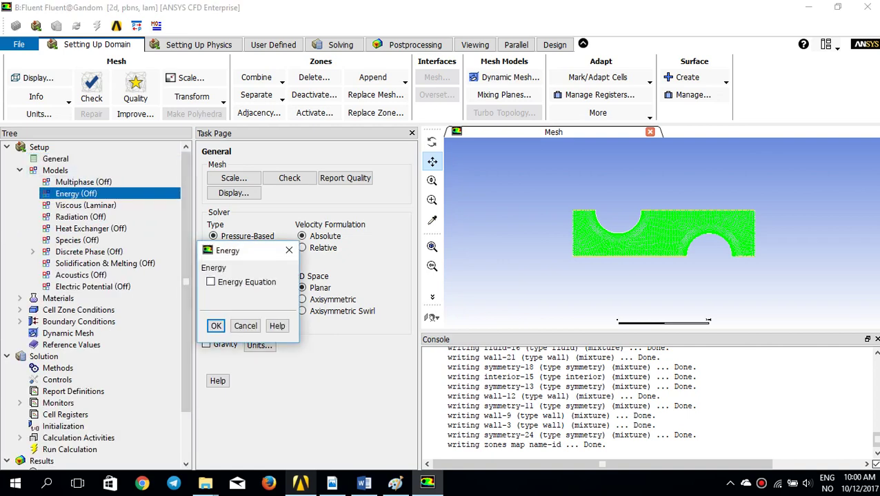
click(210, 282)
click(216, 326)
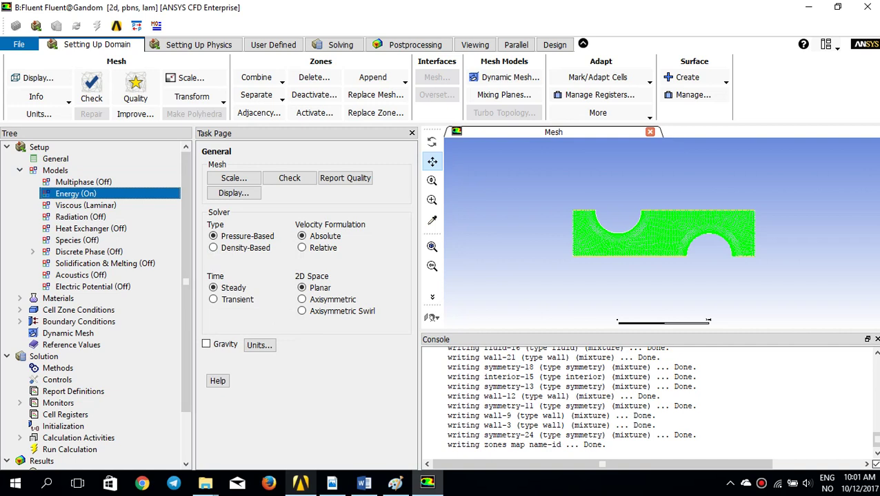
Step: Copy the fluid material water-liquid (h2o<l>) from the Fluent database into the case and close the material dialogs
click(19, 298)
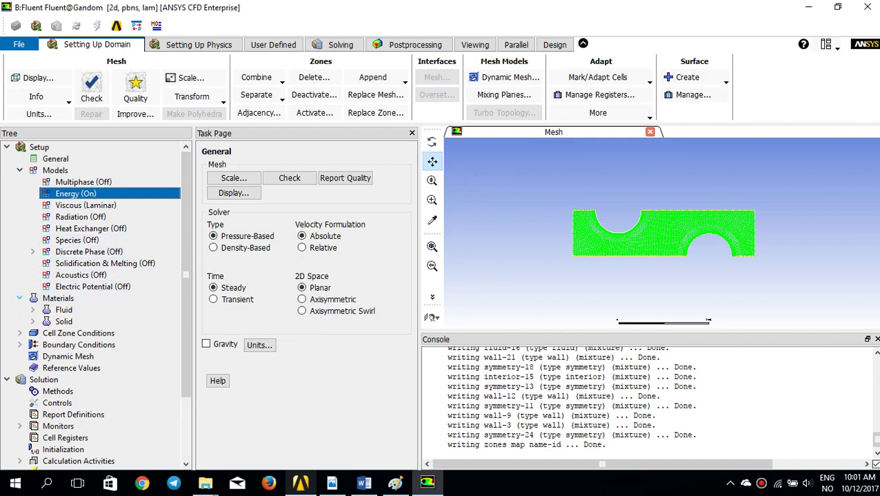
double_click(64, 309)
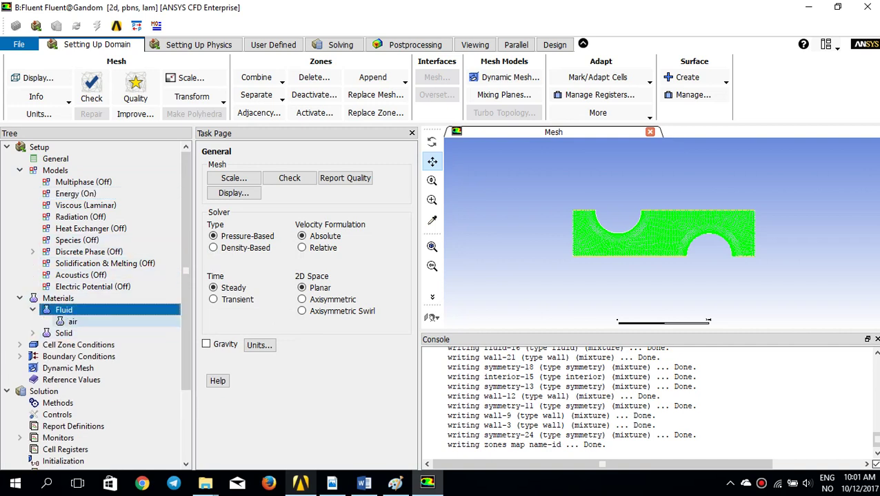
click(72, 321)
double_click(72, 322)
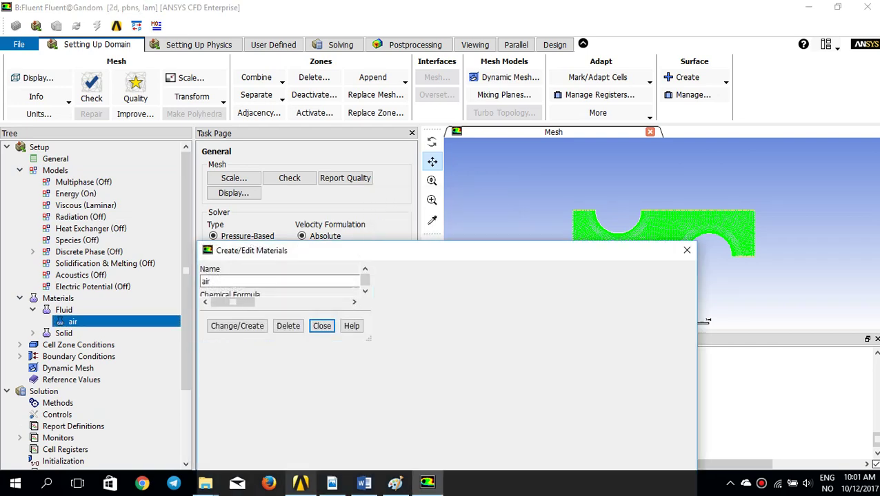
click(642, 313)
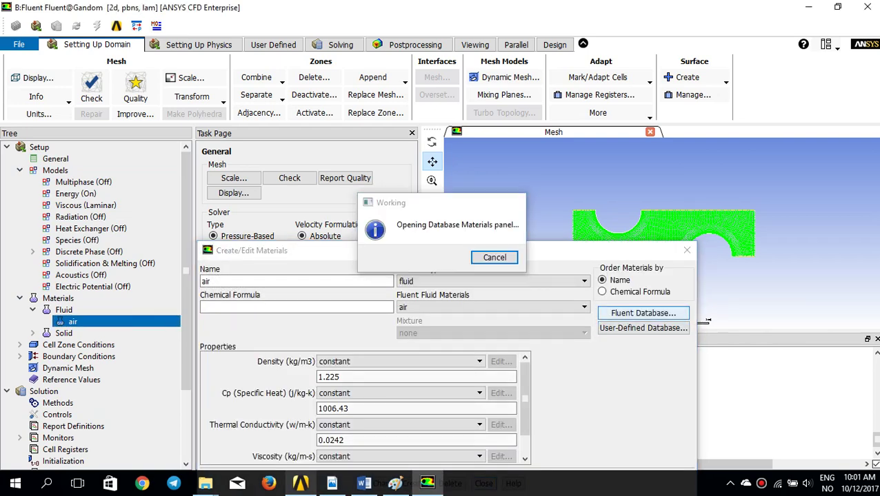
drag(387, 303, 386, 327)
click(240, 314)
drag(366, 247, 359, 120)
click(399, 402)
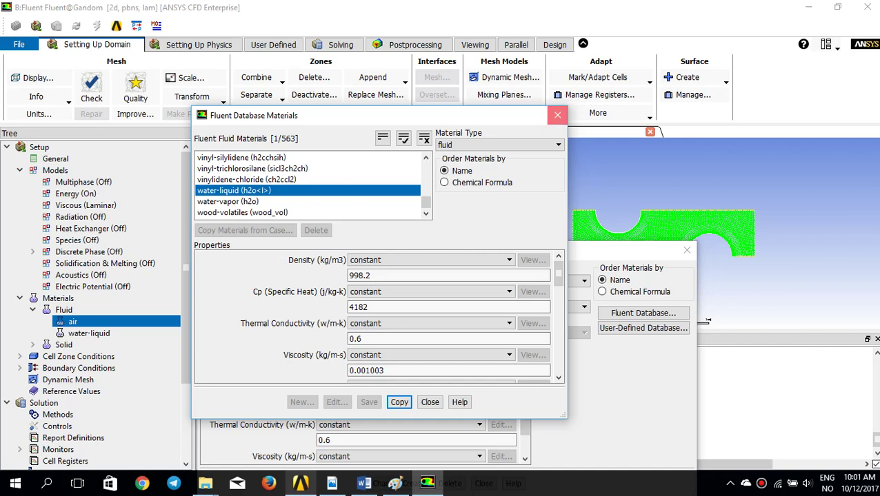
click(557, 115)
click(687, 250)
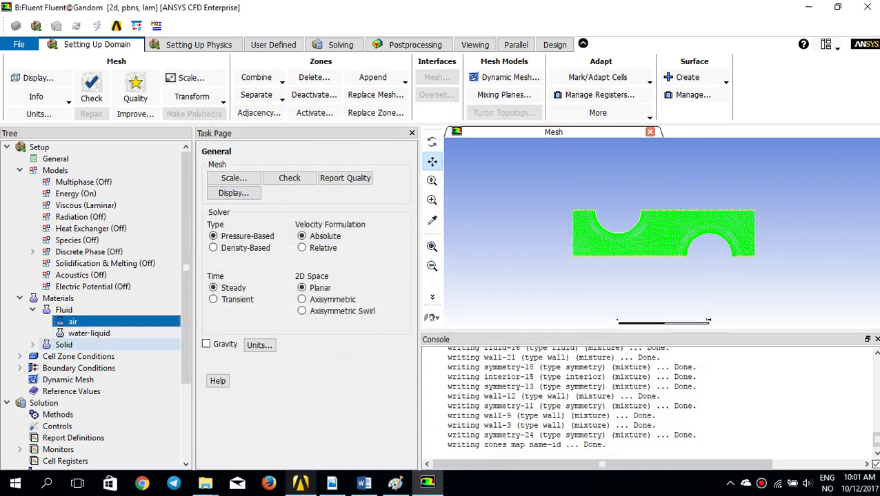
Step: Review the density, specific heat, thermal conductivity and viscosity of the water-liquid material
click(89, 333)
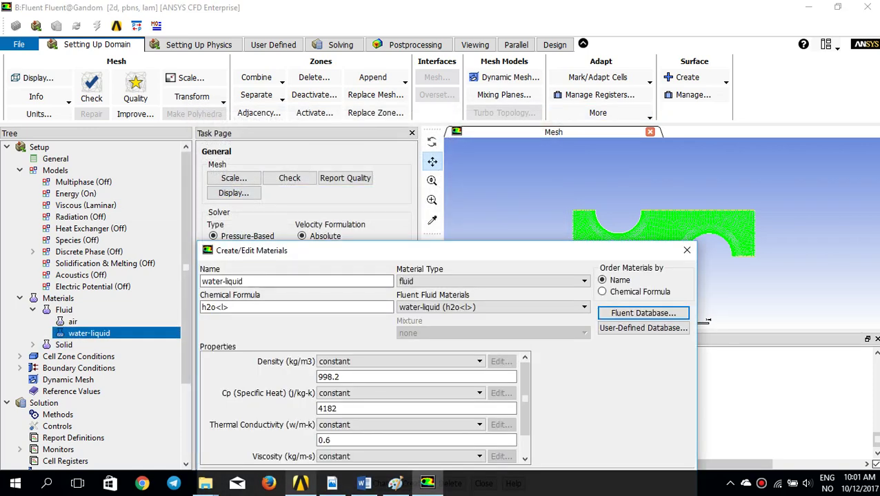
drag(355, 253, 373, 129)
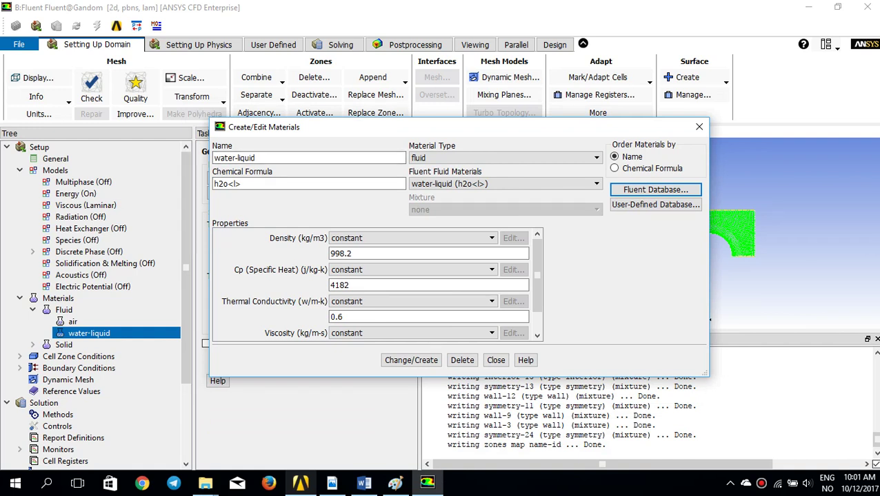
scroll(375, 283, down, 2)
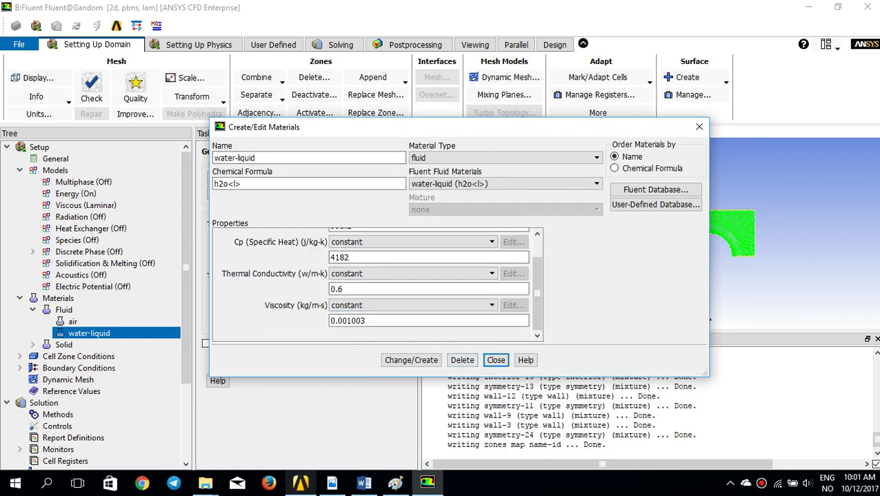
click(496, 359)
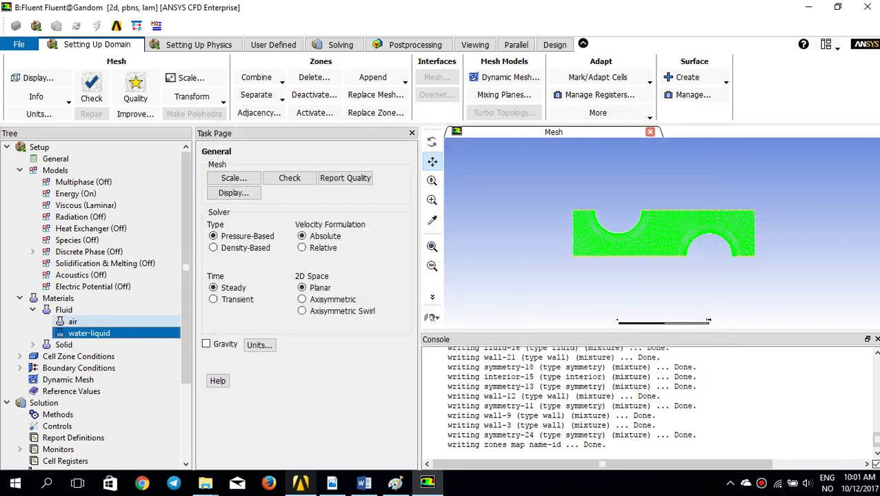
Step: Assign water-liquid as the material of the cell zone fluid-16
click(20, 356)
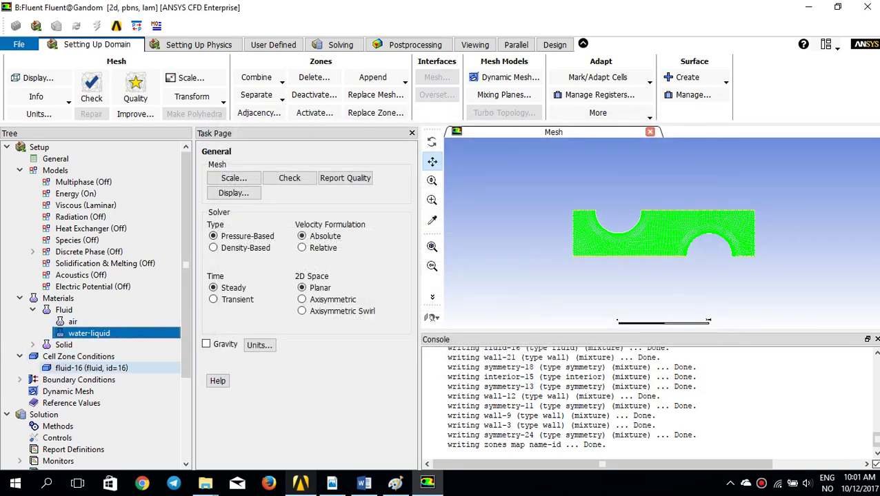
double_click(91, 367)
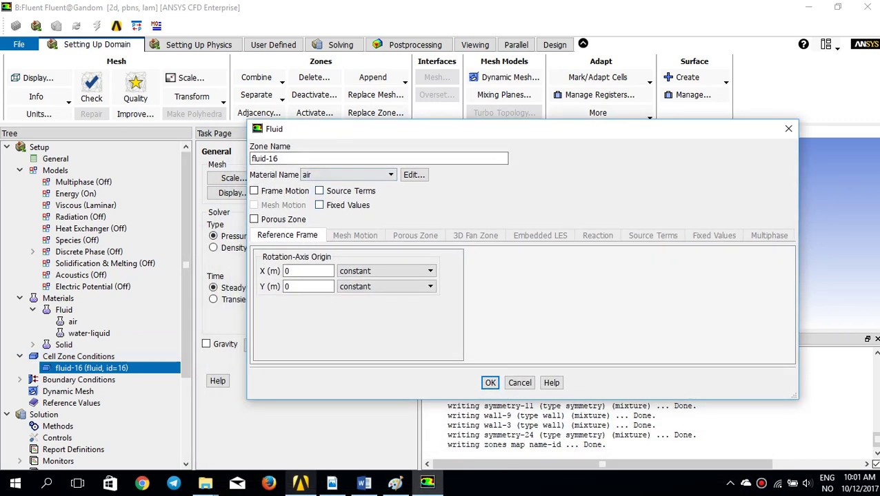
click(348, 174)
click(348, 185)
click(489, 382)
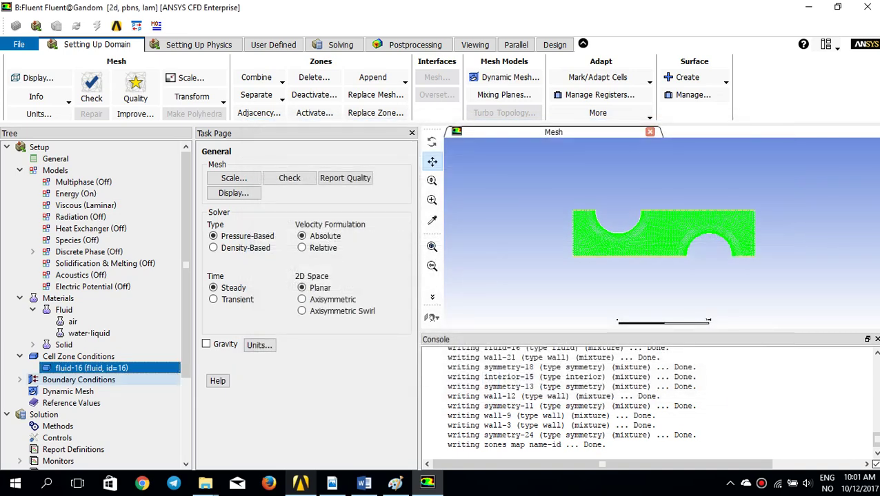
Step: Open the boundary conditions and display only the four symmetry surfaces of the mesh: symmetry-11, symmetry-13, symmetry-18 and symmetry-24
double_click(78, 379)
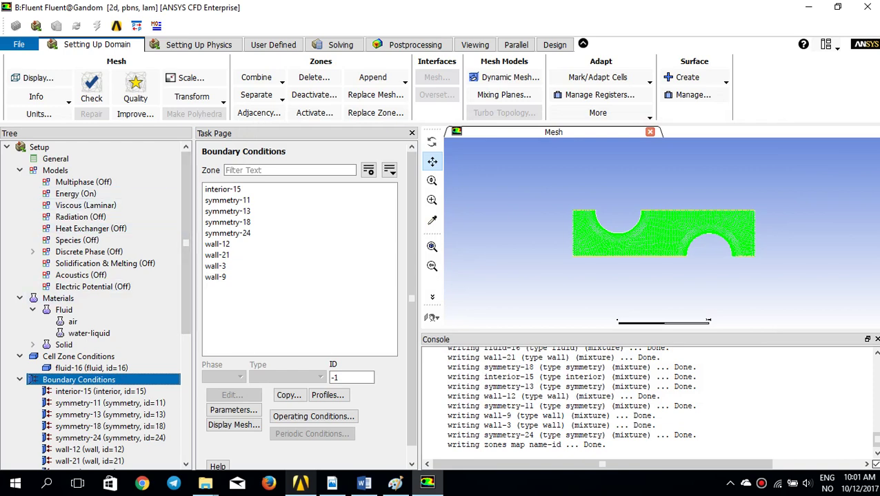
click(33, 78)
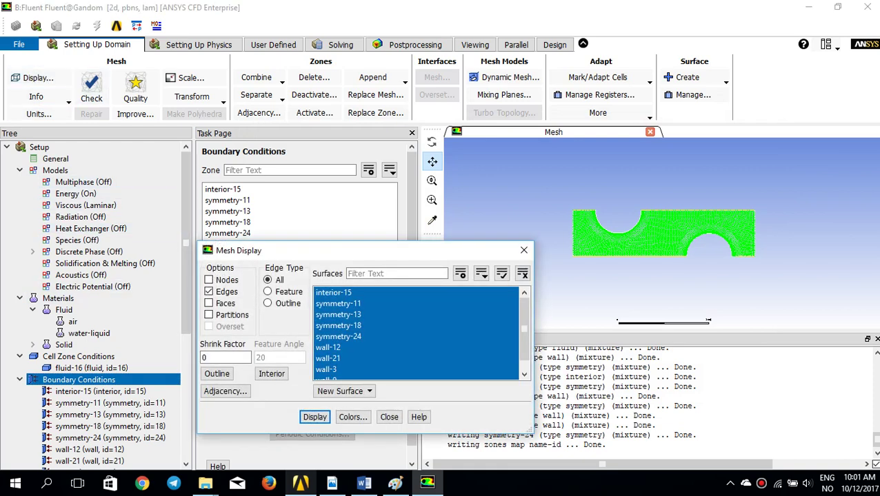
drag(275, 250, 109, 225)
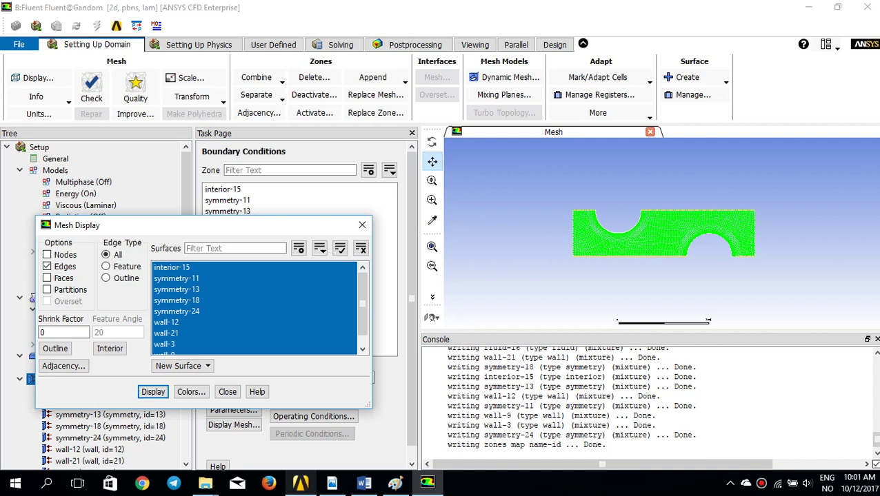
click(181, 268)
drag(180, 322, 181, 362)
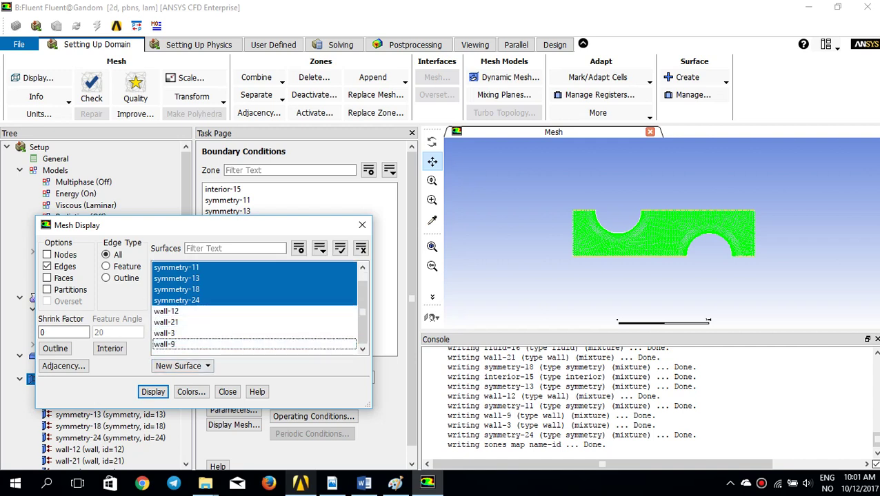
click(153, 391)
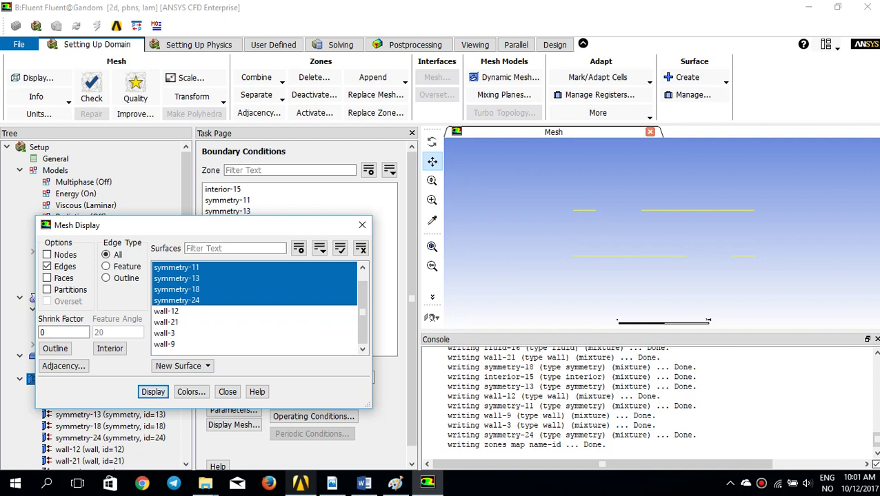
Step: Display only the four wall surfaces of the mesh: wall-12, wall-21, wall-3 and wall-9
drag(180, 300, 180, 268)
click(181, 311)
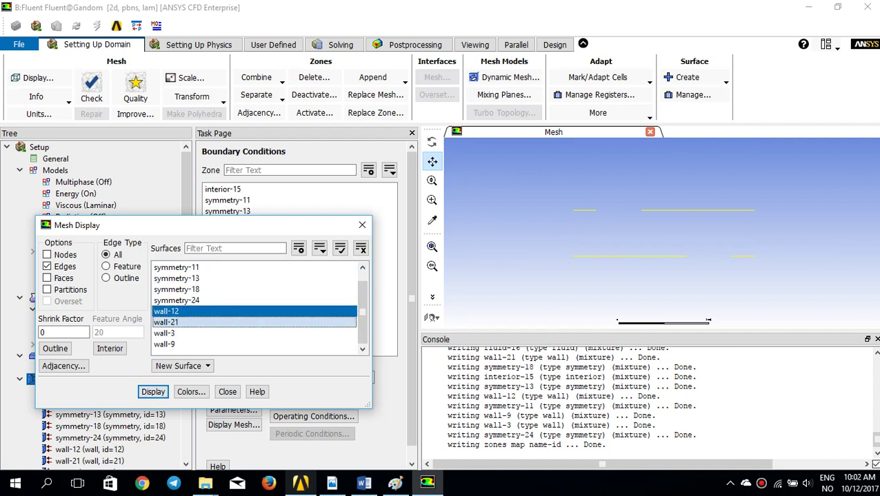
click(165, 321)
click(164, 333)
click(164, 344)
click(153, 392)
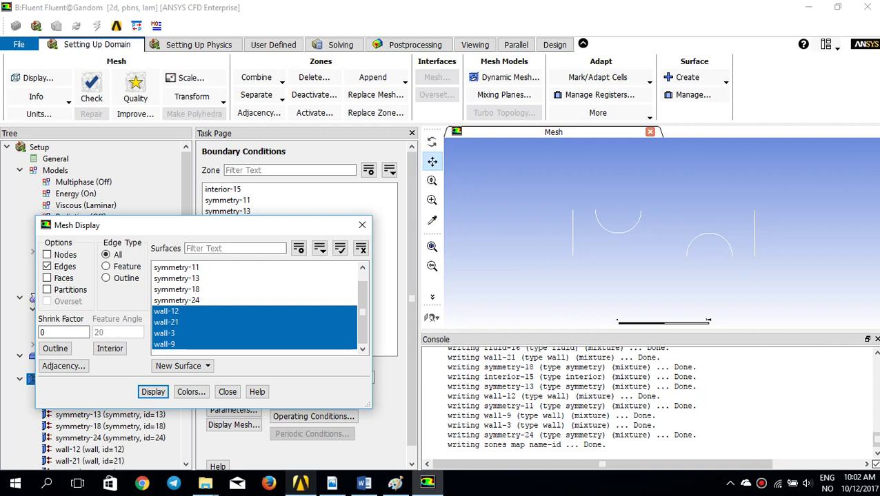
Step: Remove wall-12 and wall-21 from the surface selection and display only wall-3 and wall-9
click(166, 310)
click(166, 321)
click(152, 392)
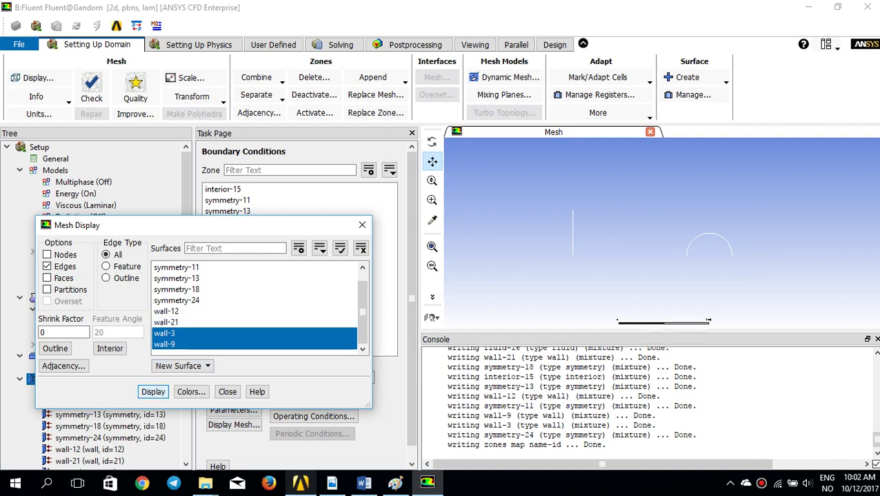
Step: Replace wall-9 with wall-12 in the surface selection and display only wall-12 and wall-3
click(164, 344)
click(166, 311)
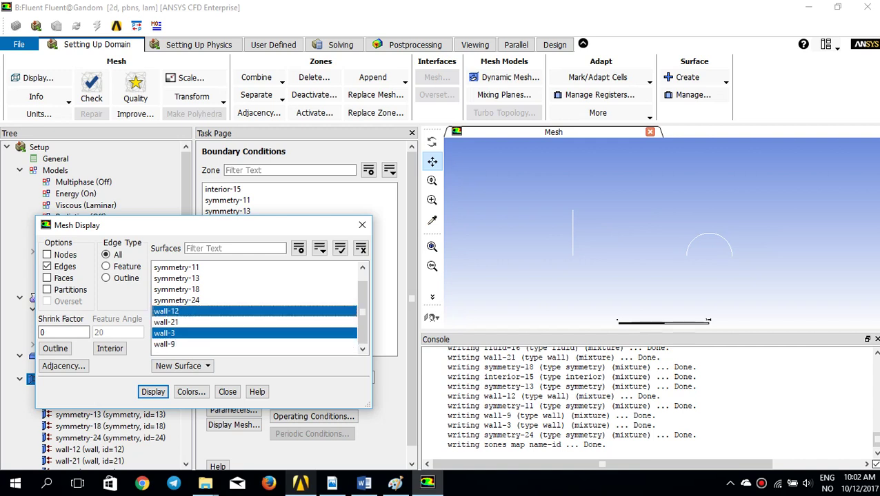
click(153, 392)
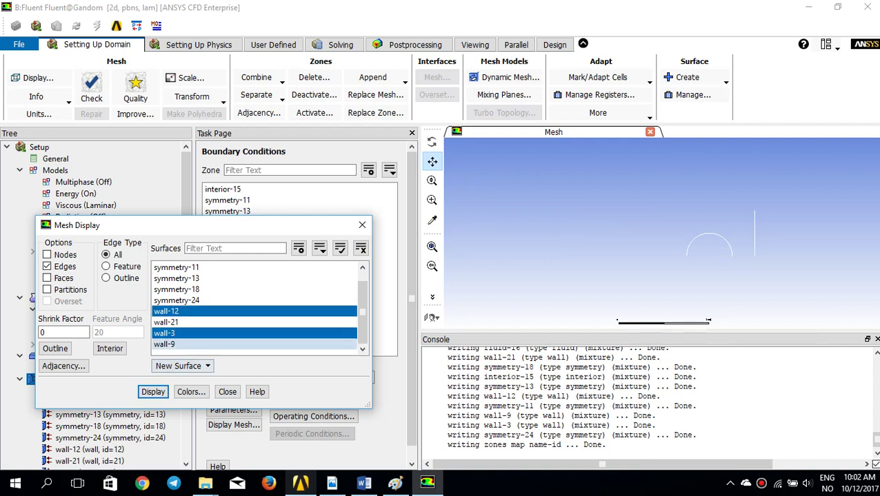
Step: Replace wall-3 with wall-9 in the surface selection, display only wall-12 and wall-9, and close the mesh display settings
click(164, 333)
click(164, 344)
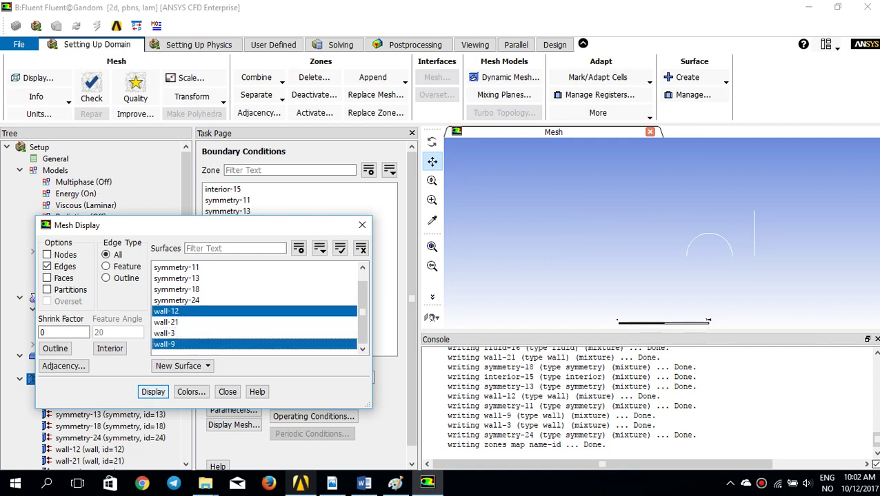
click(153, 391)
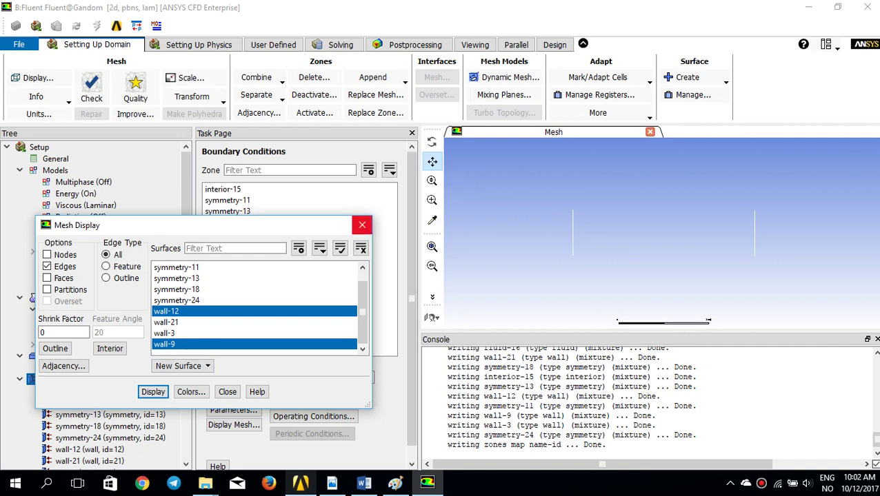
click(361, 225)
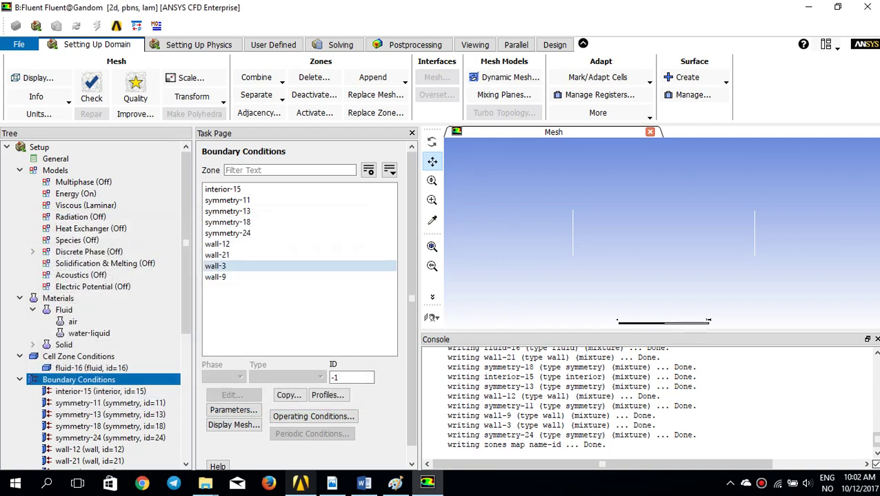
Step: Check the zone IDs of wall-12 and wall-9, list the console commands, and look through the boundary types offered for wall-9
click(217, 244)
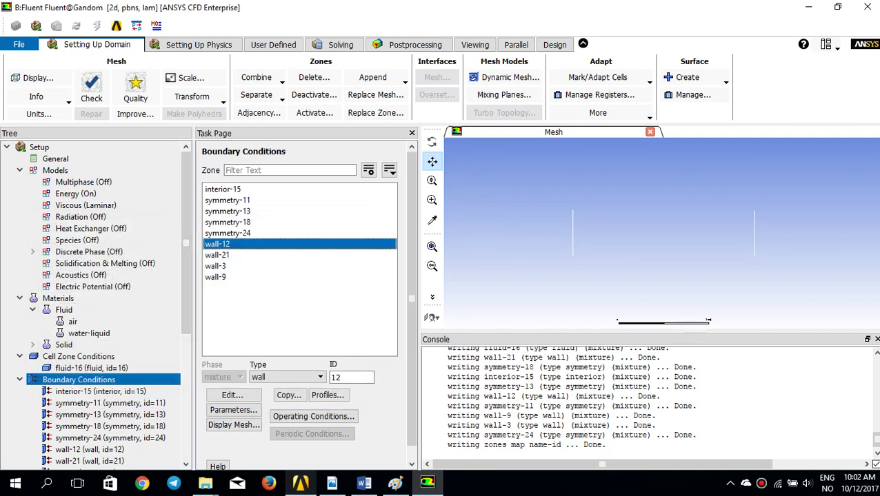
click(217, 277)
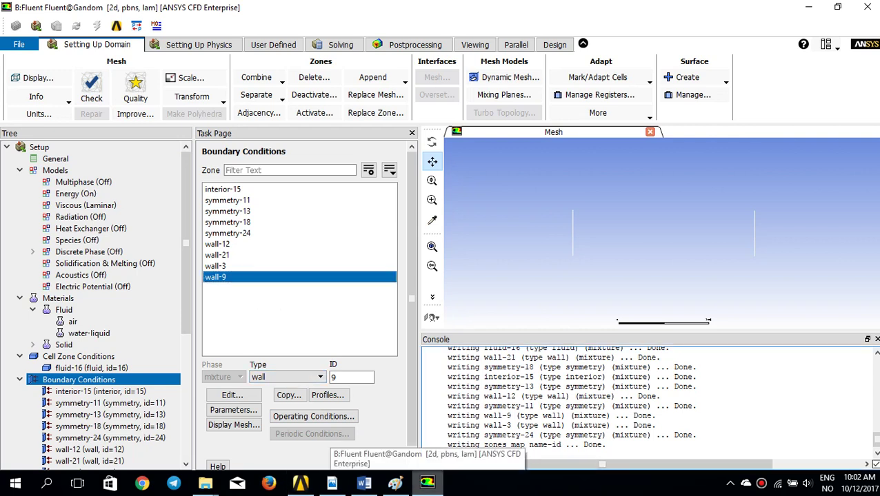
key(Return)
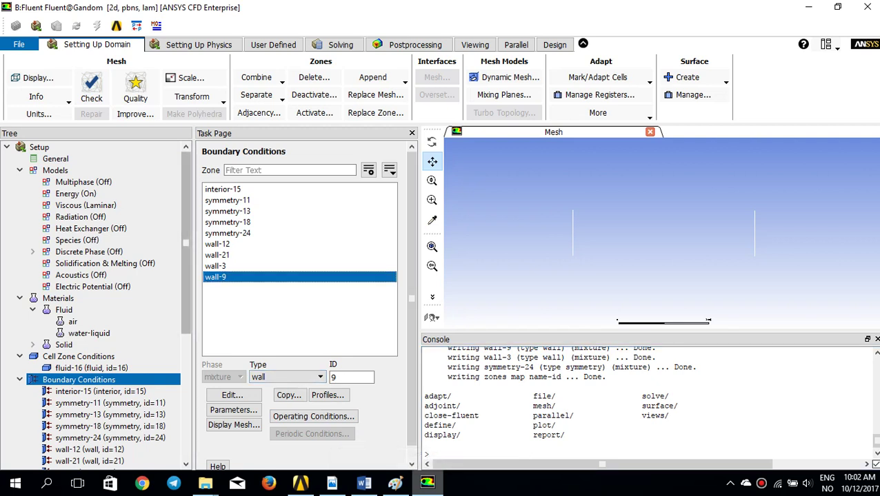
scroll(96, 311, down, 2)
right_click(96, 414)
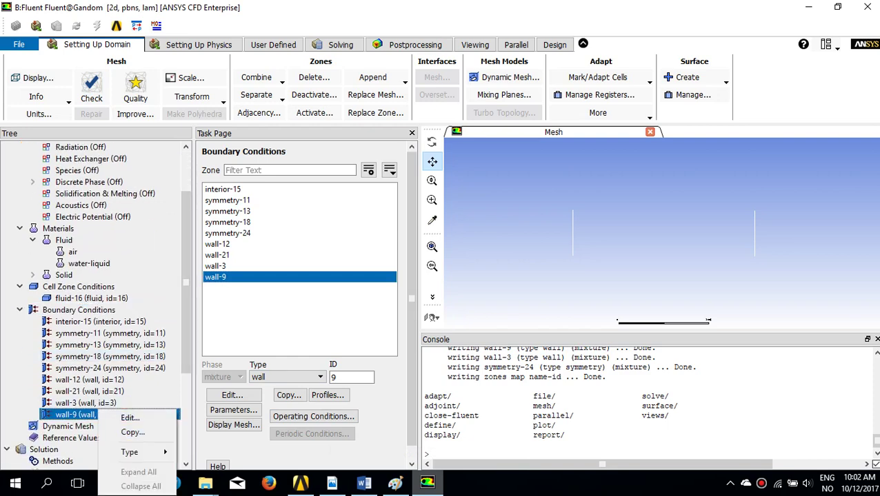
mouse_move(129, 452)
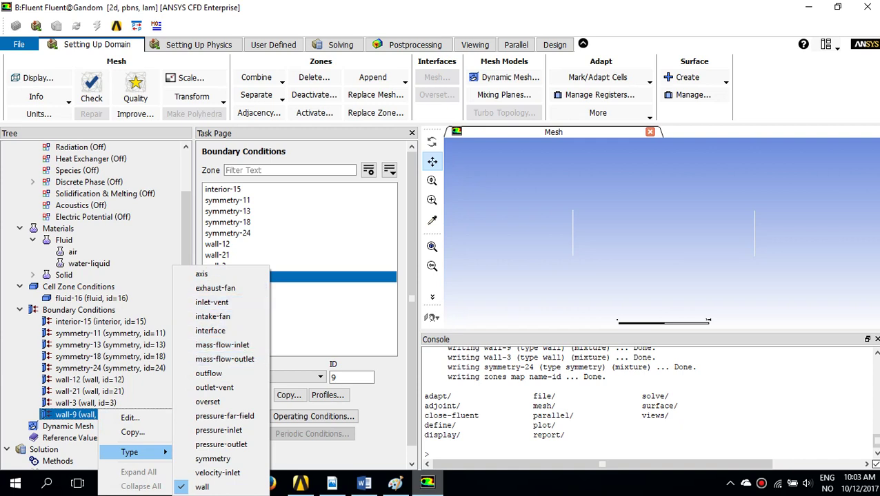
Step: Enter the mesh modify-zones menu in the console, list its commands and start make-periodic
click(432, 454)
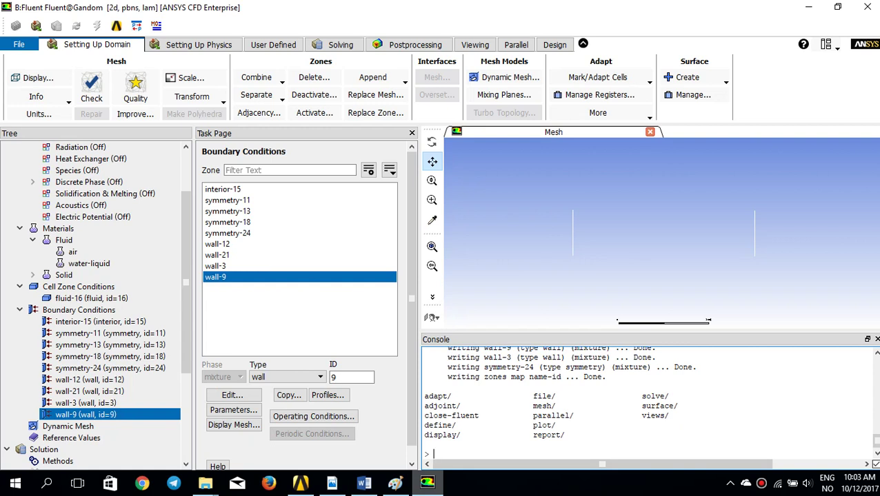
text(mesh)
key(Return)
key(Return)
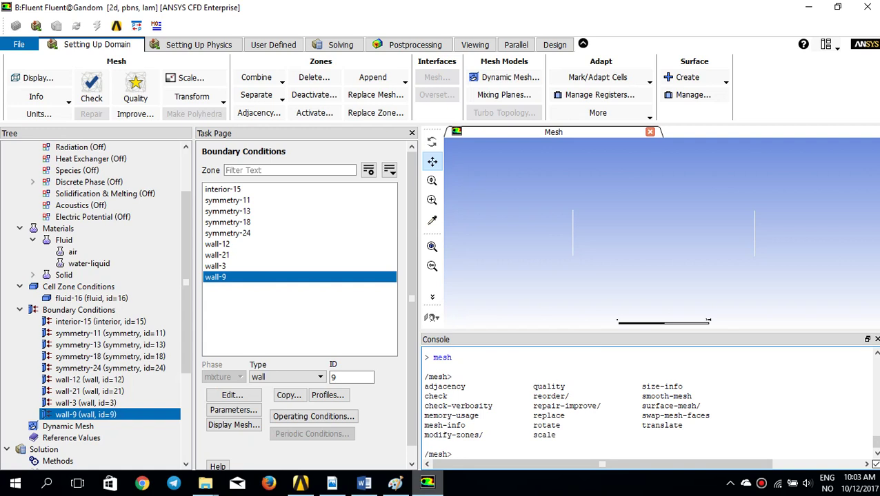
text(modify-zones)
key(Return)
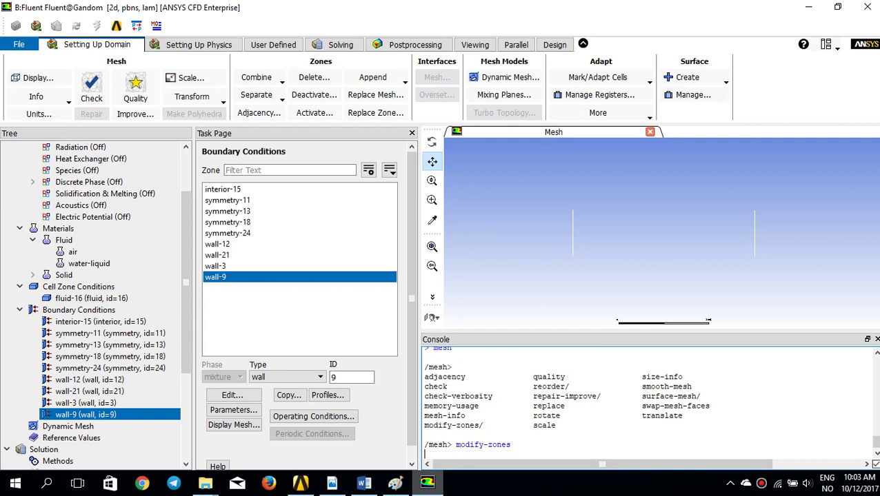
key(Return)
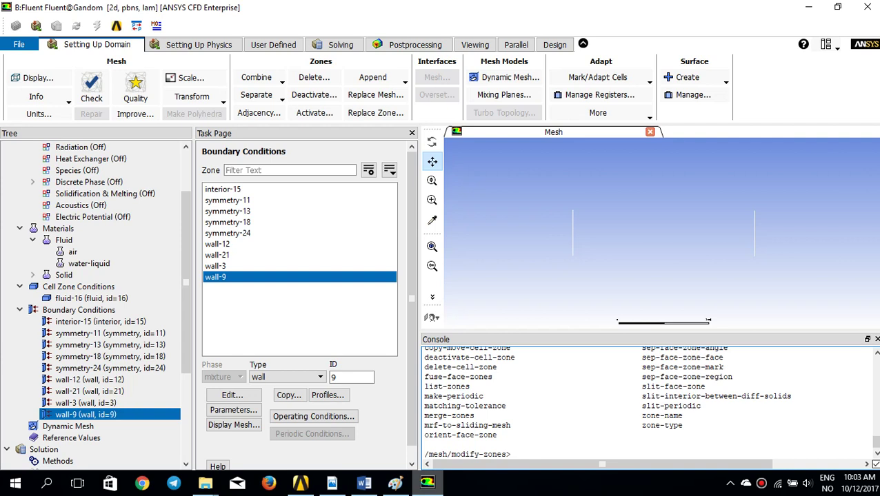
text(make-periodic)
key(Return)
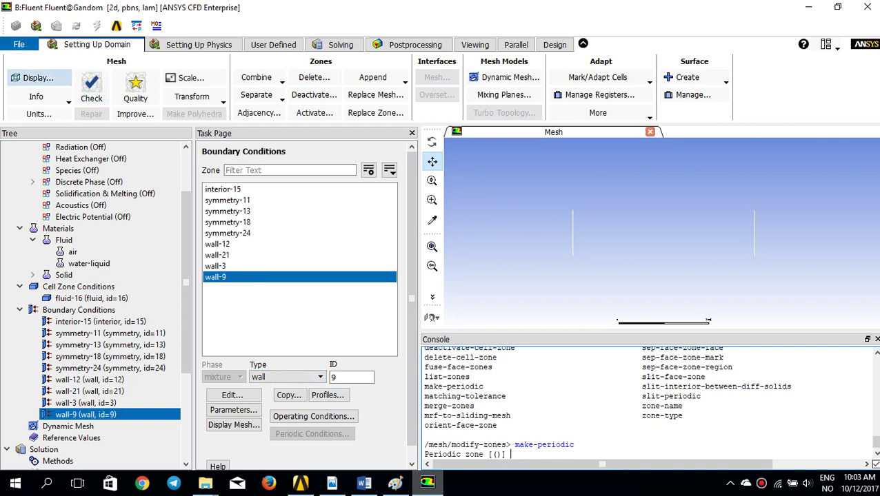
Step: Display wall-9 alone in the mesh view to identify it, and display it again together with wall-12
click(32, 77)
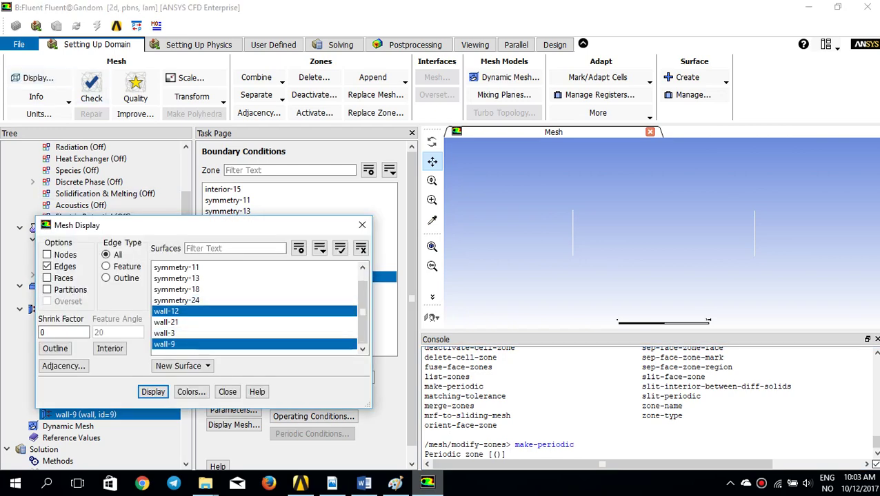
click(207, 311)
click(153, 391)
click(254, 311)
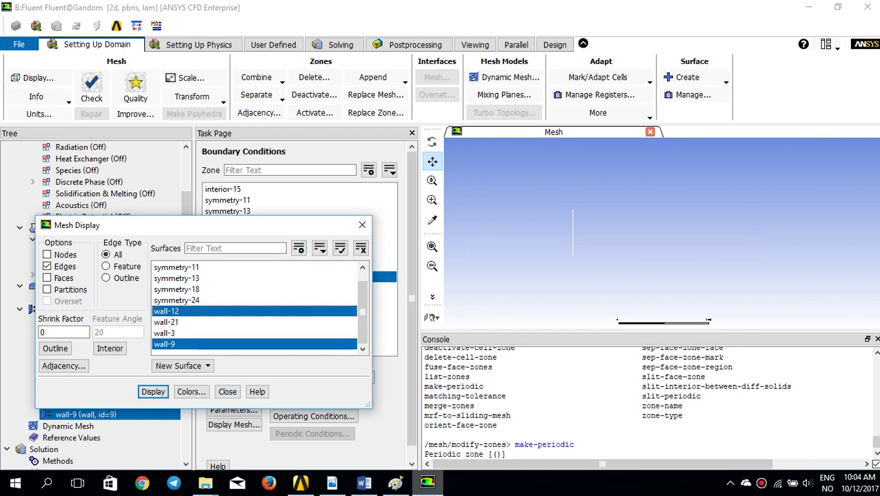
click(153, 391)
click(226, 391)
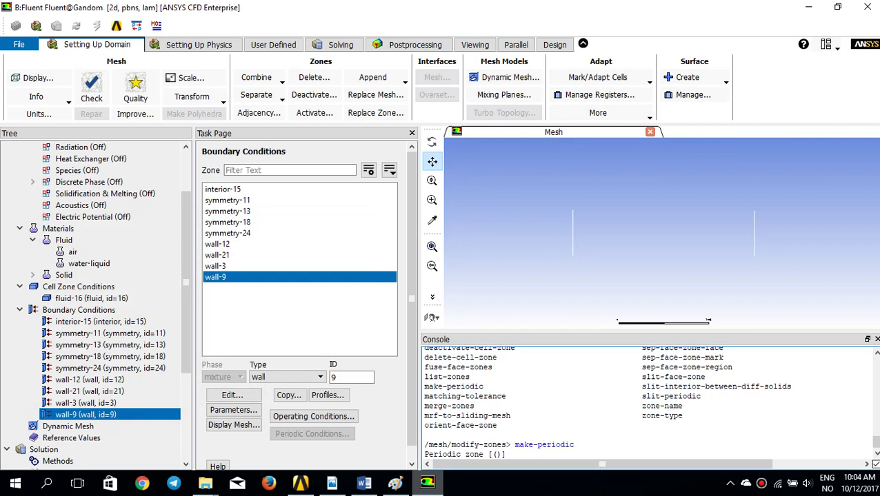
Step: Create a translational periodic pair with periodic zone 9 and shadow zone 12, using automatic detection of the translation vector
text(9)
key(Return)
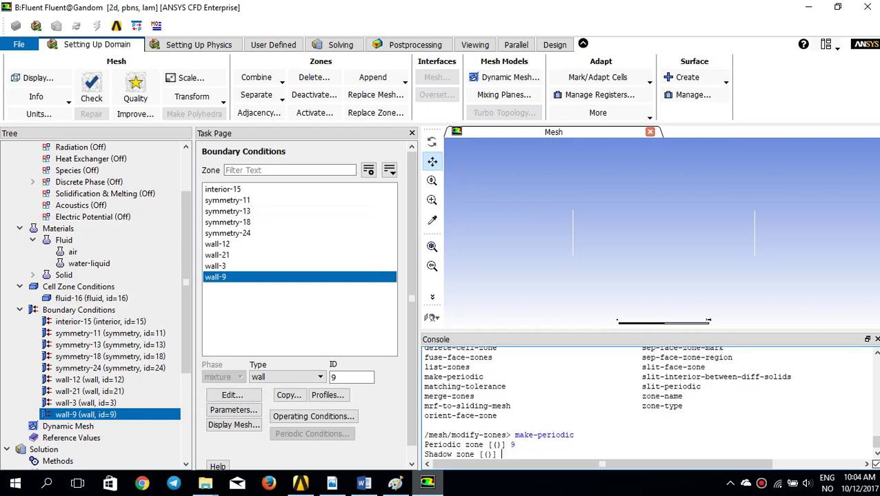
text(12)
key(Return)
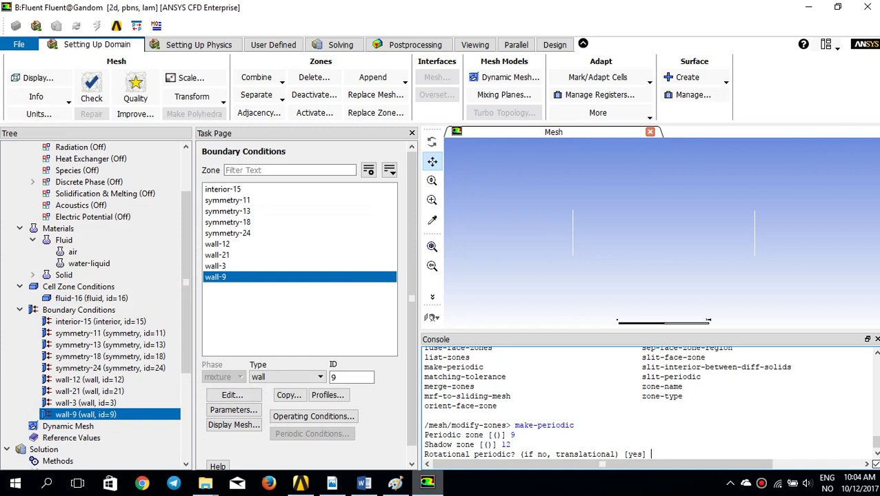
text(no)
key(Return)
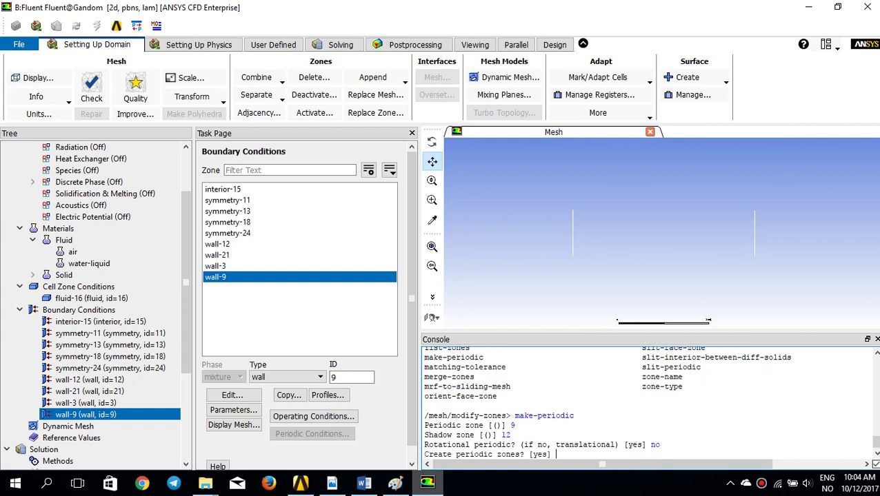
text(yes)
key(Return)
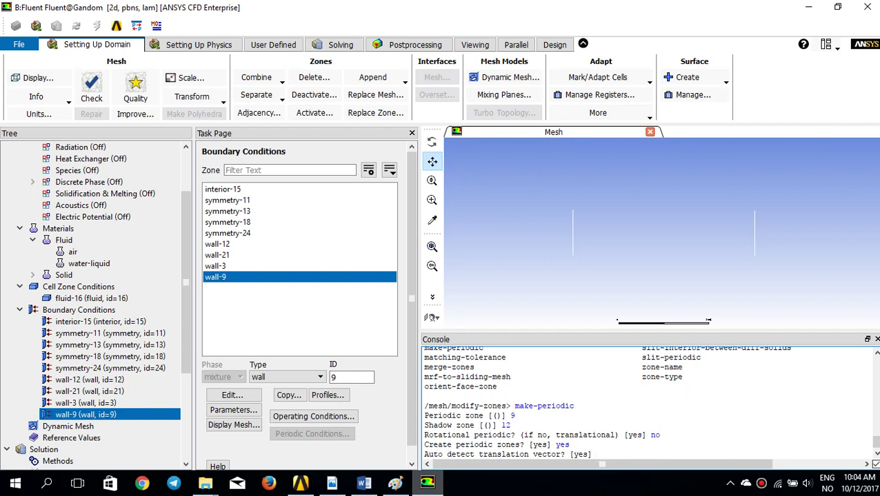
text(yes)
key(Return)
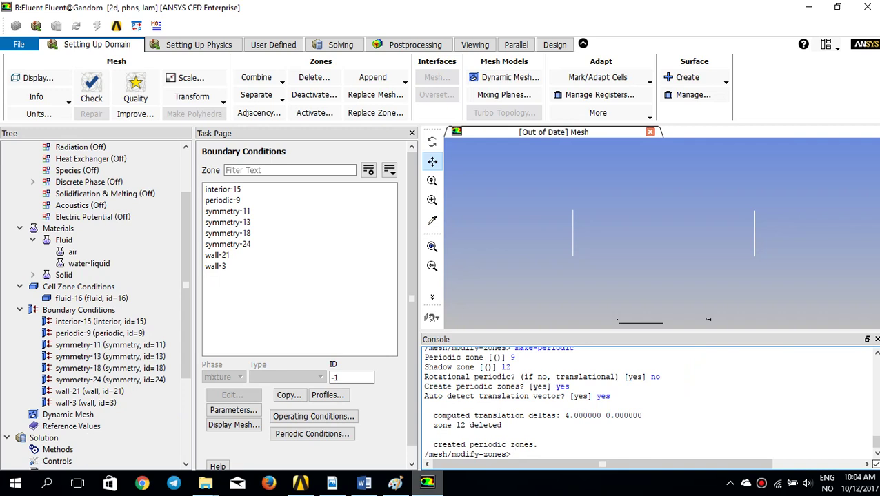
click(217, 255)
click(215, 266)
click(227, 233)
click(228, 244)
Step: Open the periodic conditions for periodic-9, choose Specify Mass Flow and set the mass flow rate to 0.05 kg/s
click(222, 200)
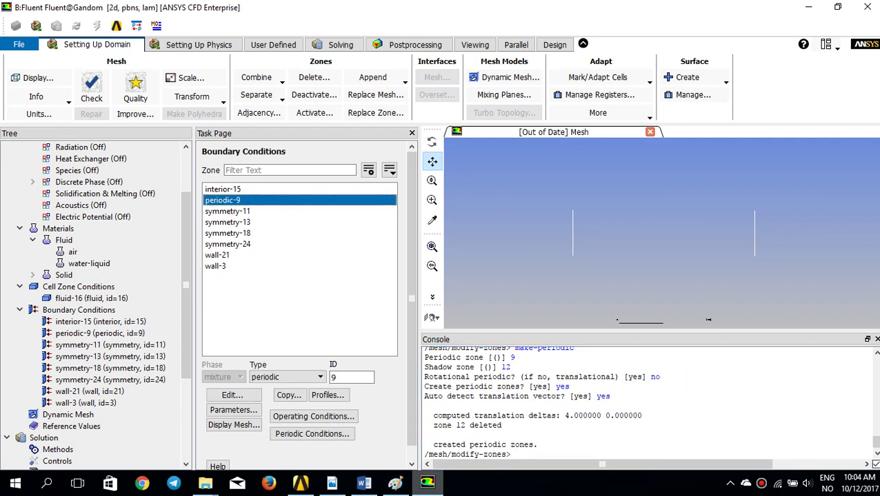
click(312, 434)
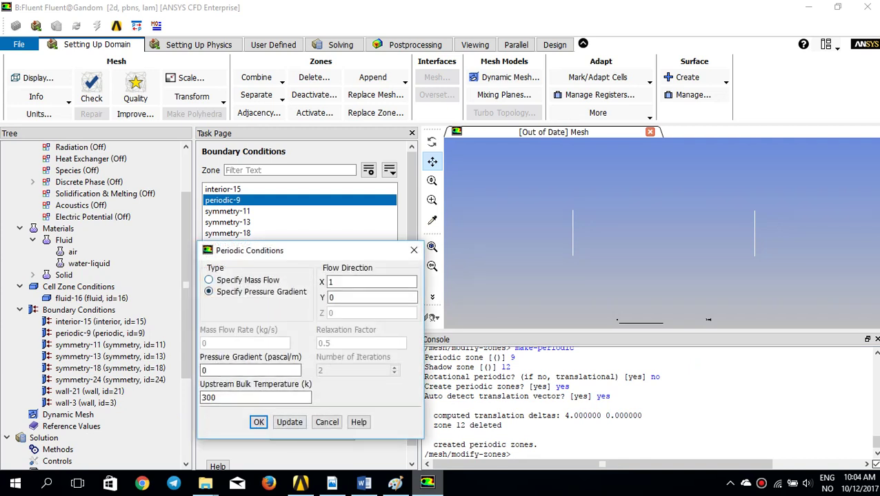
click(208, 280)
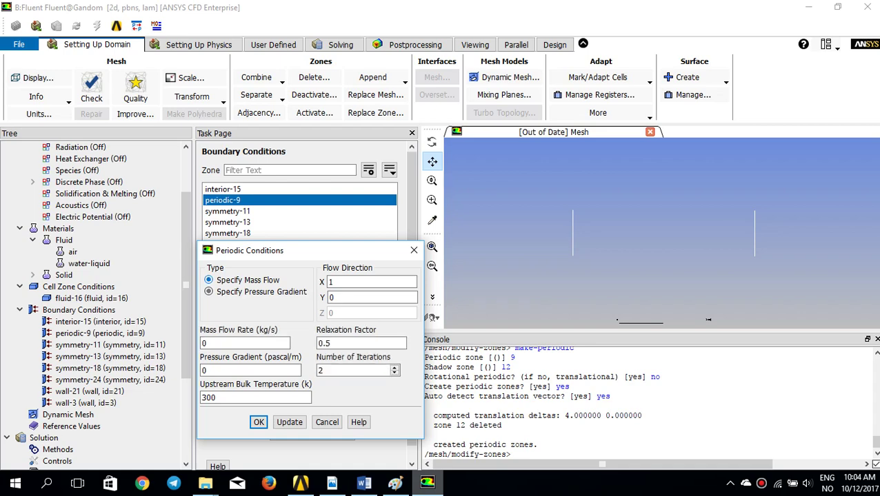
drag(269, 252, 251, 194)
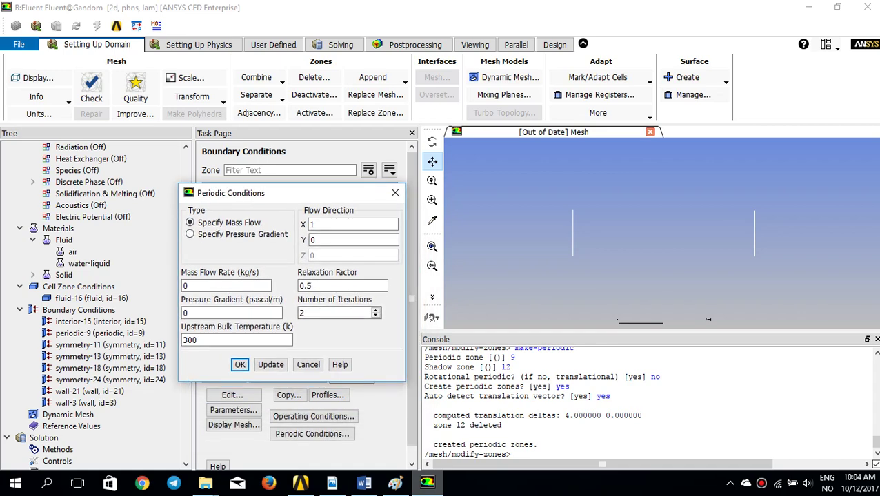
double_click(226, 285)
text(0.05)
Step: Check the problem schematic in Paint, return to Fluent and apply the periodic conditions with an upstream bulk temperature of 300 K
click(395, 482)
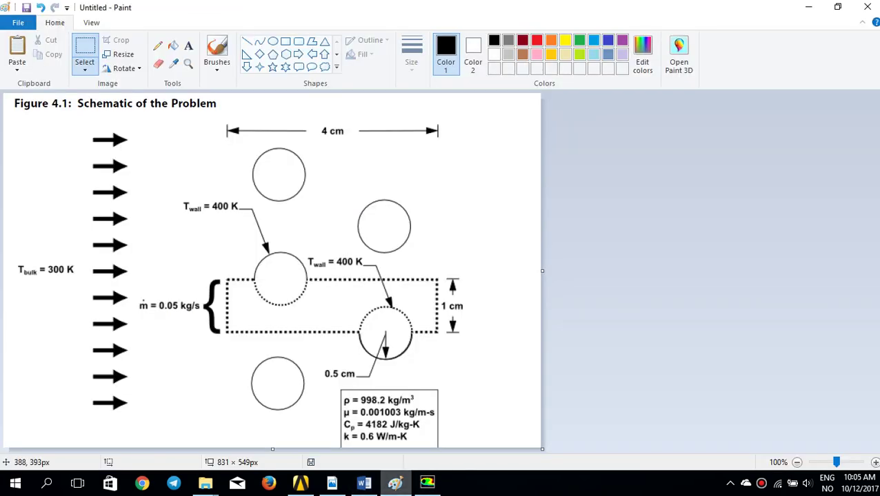
click(427, 483)
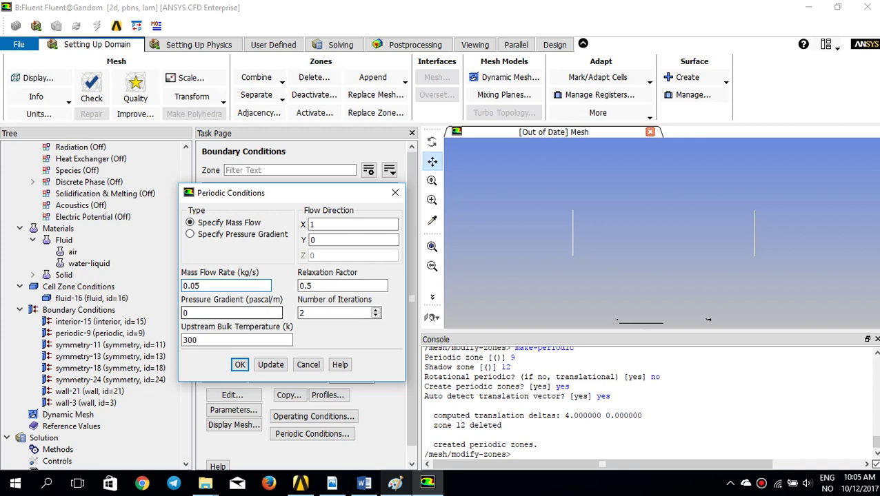
key(Tab)
key(Tab)
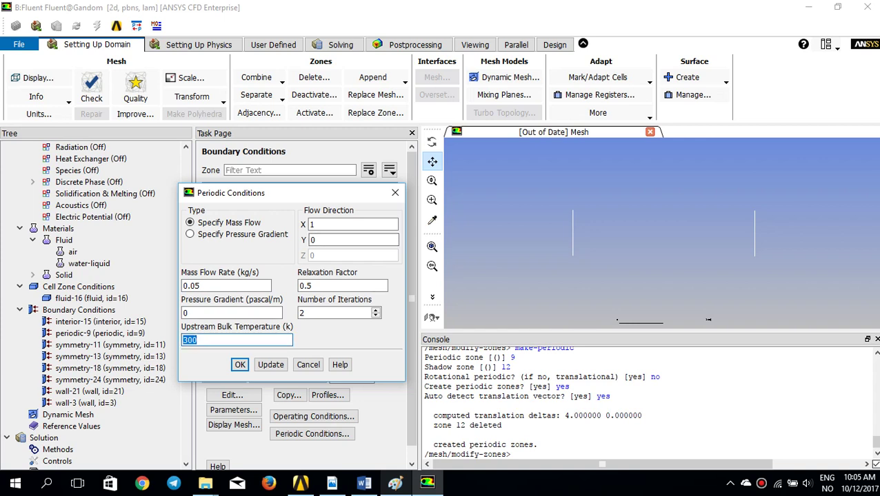
click(236, 340)
key(Return)
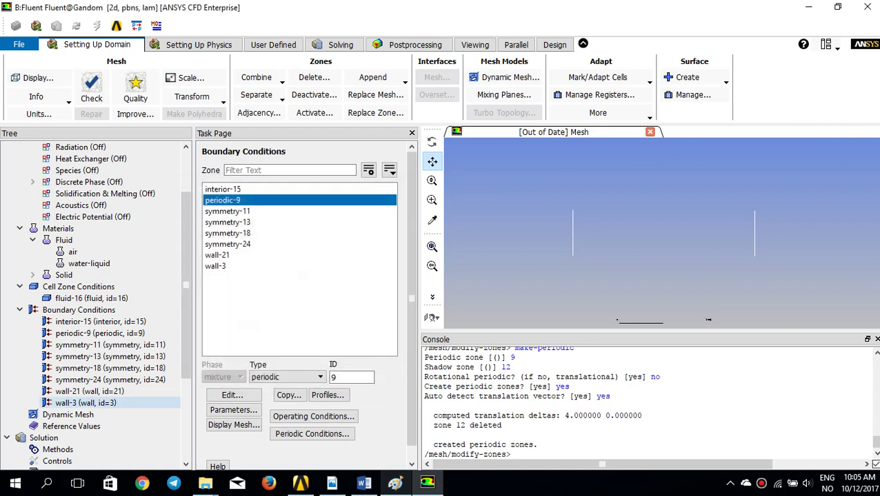
Step: Give wall-21 a Temperature thermal condition and set its constant temperature to 400 K
click(89, 391)
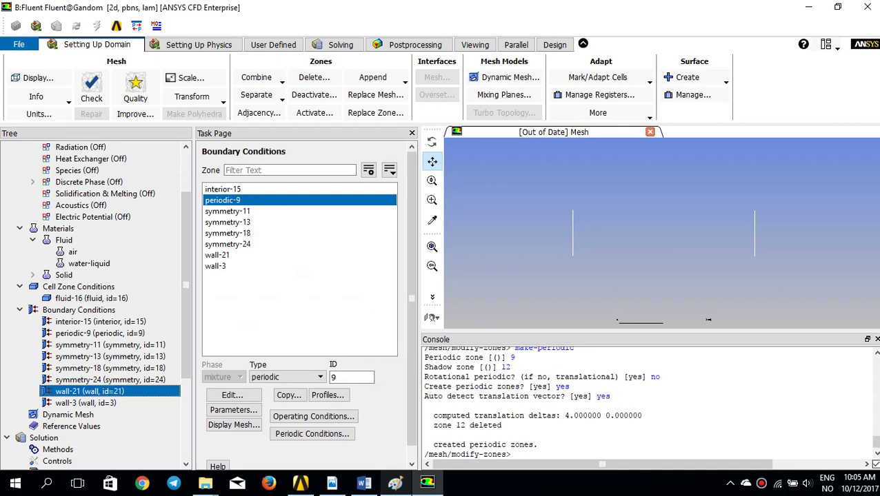
double_click(89, 391)
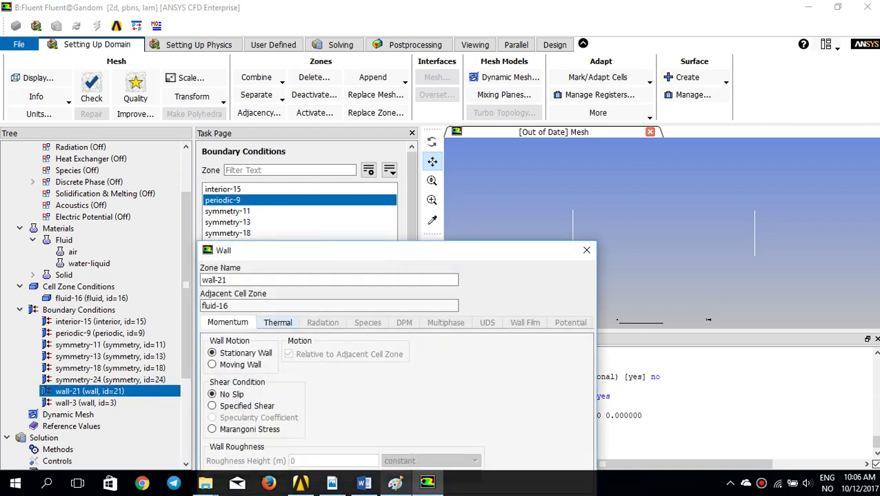
drag(306, 252, 288, 160)
click(259, 230)
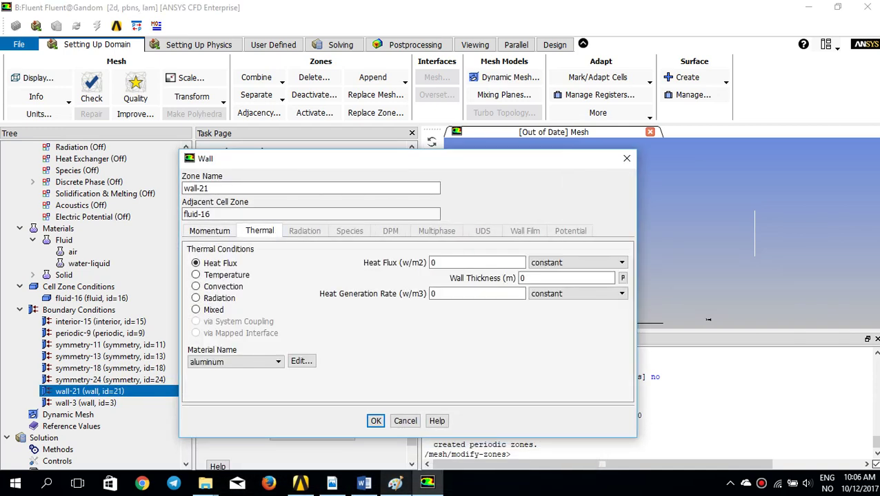
click(196, 274)
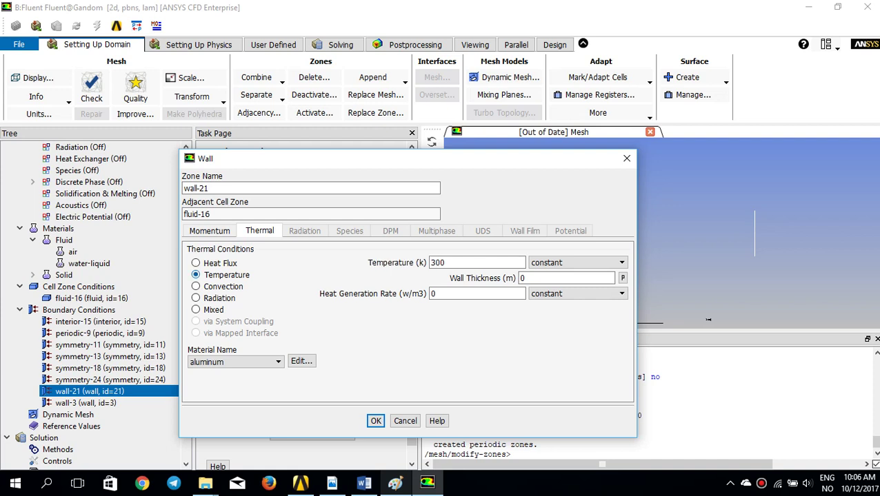
double_click(475, 262)
text(400)
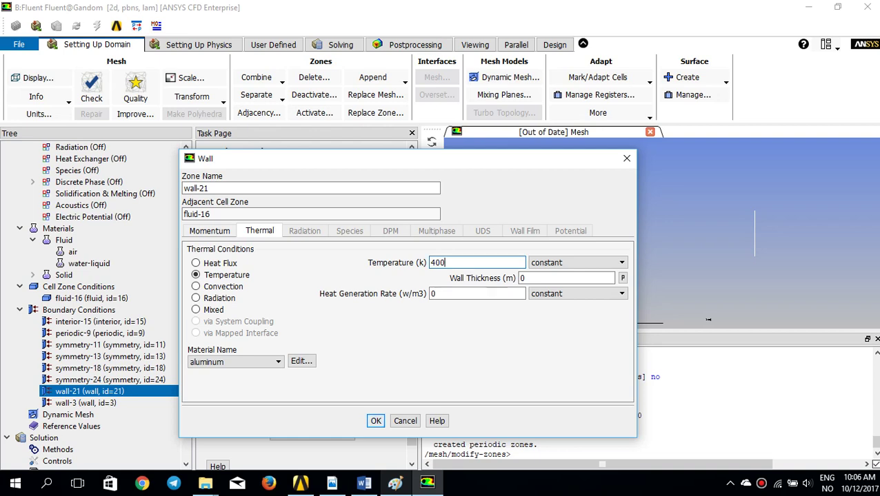
click(376, 421)
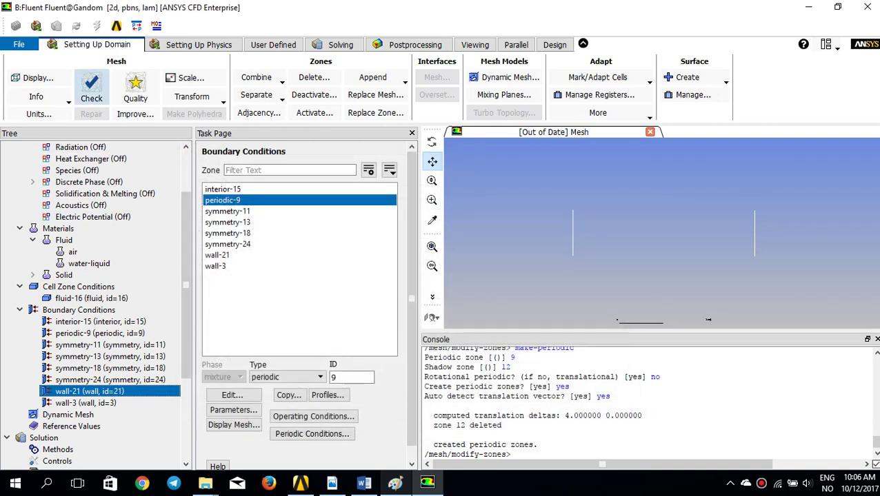
Step: Display only wall-21 and wall-3 in the mesh view to check which boundaries they are
click(38, 78)
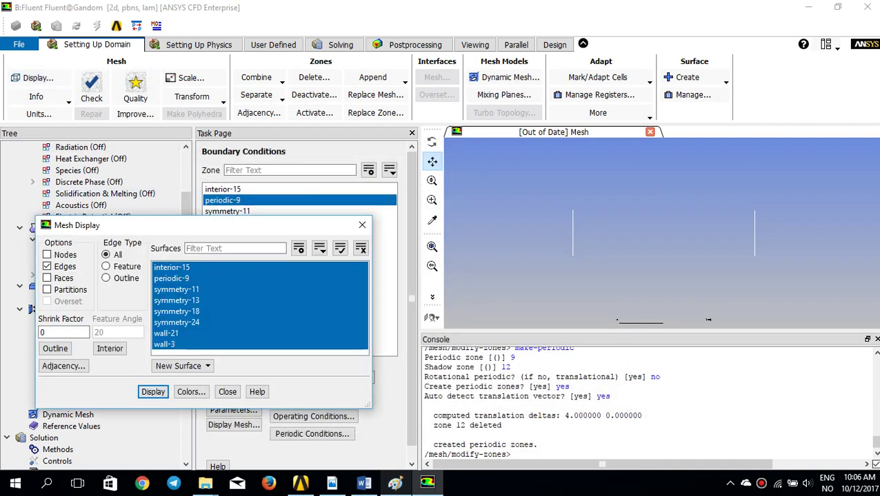
drag(176, 322, 176, 267)
click(153, 391)
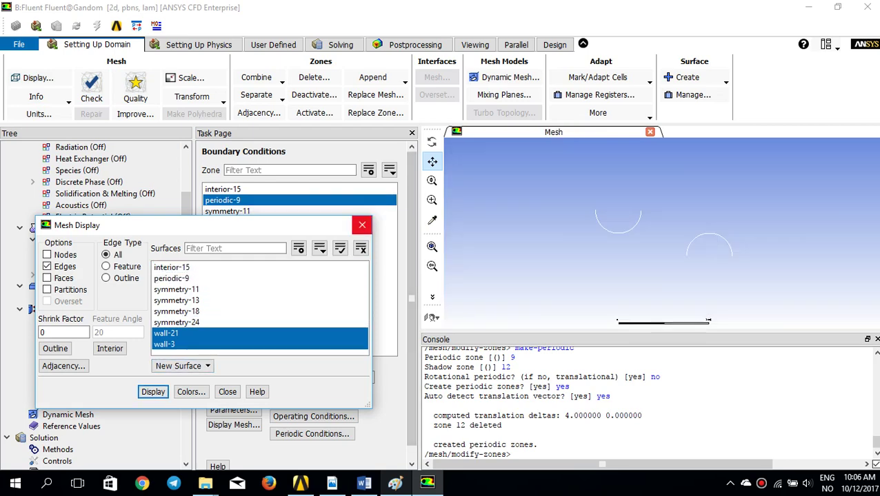
click(362, 225)
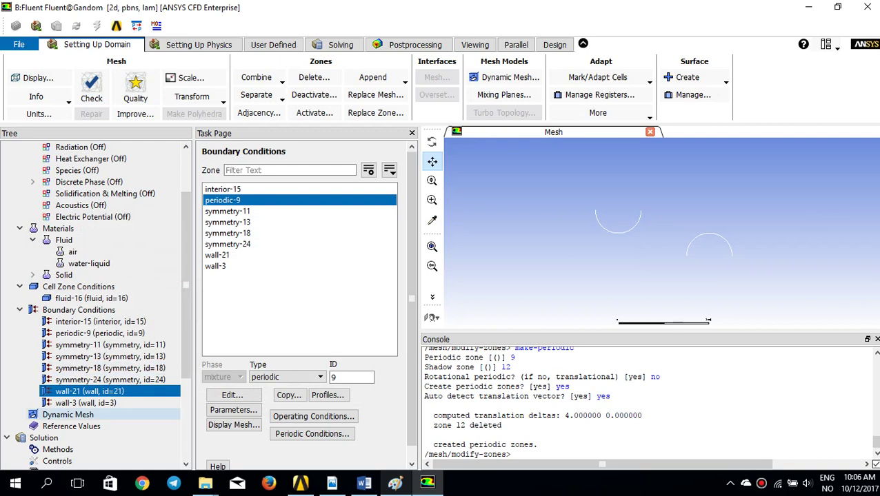
Step: Give wall-3 a Temperature thermal condition and set its constant temperature to 400 K
click(86, 402)
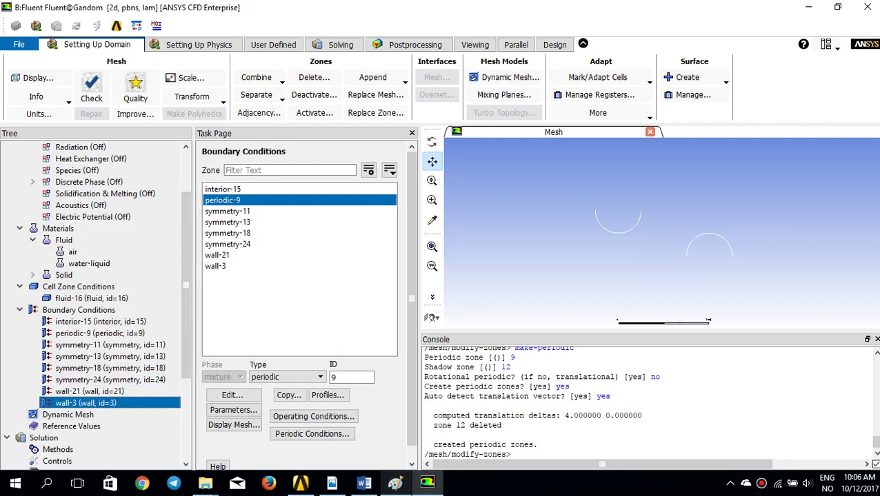
double_click(85, 403)
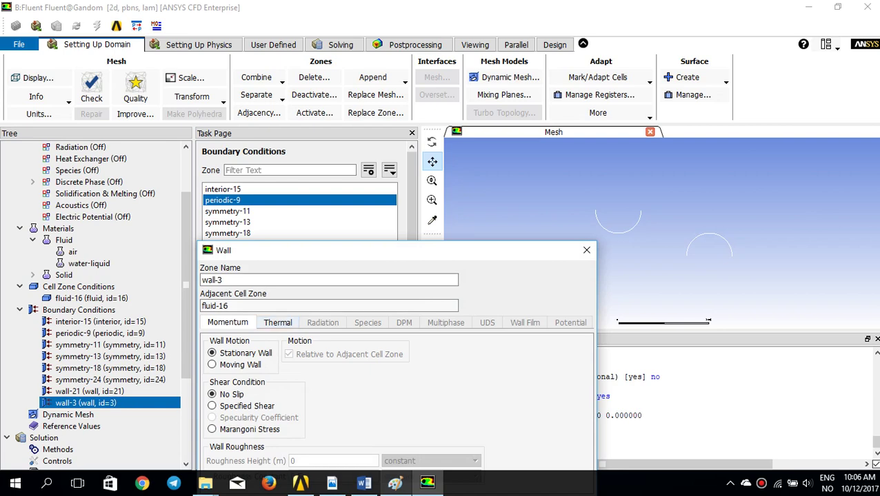
click(285, 243)
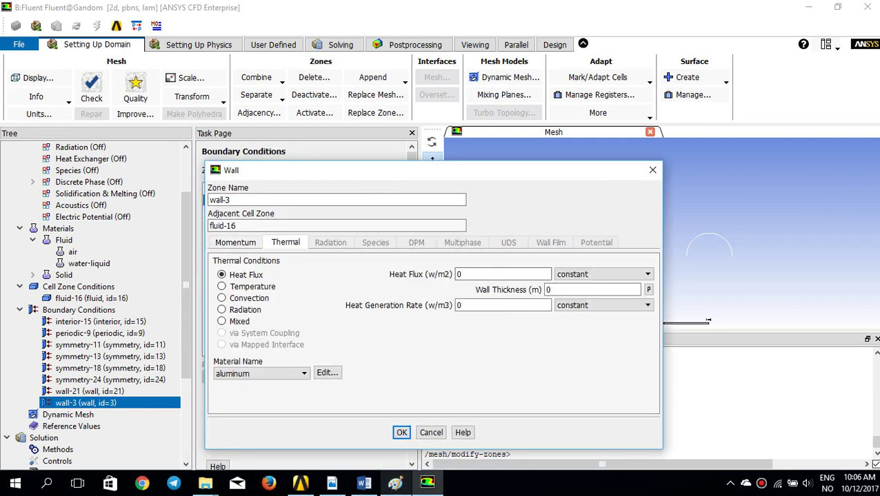
click(221, 286)
double_click(469, 274)
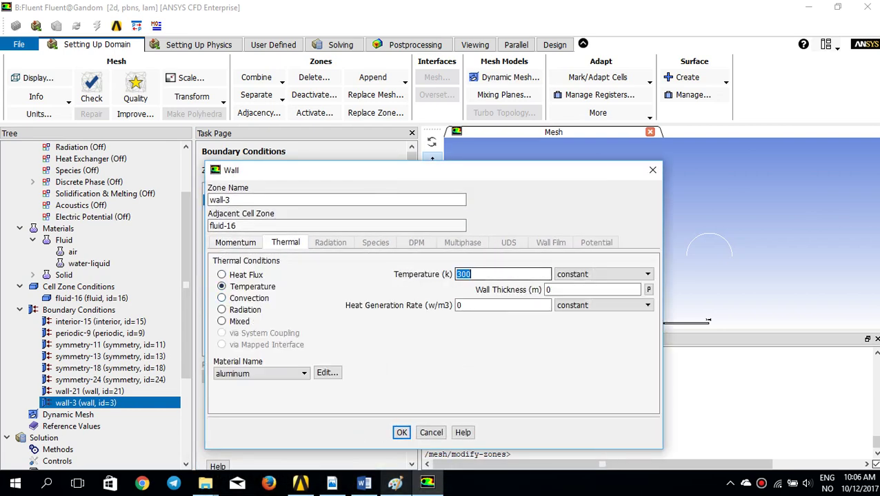
text(400)
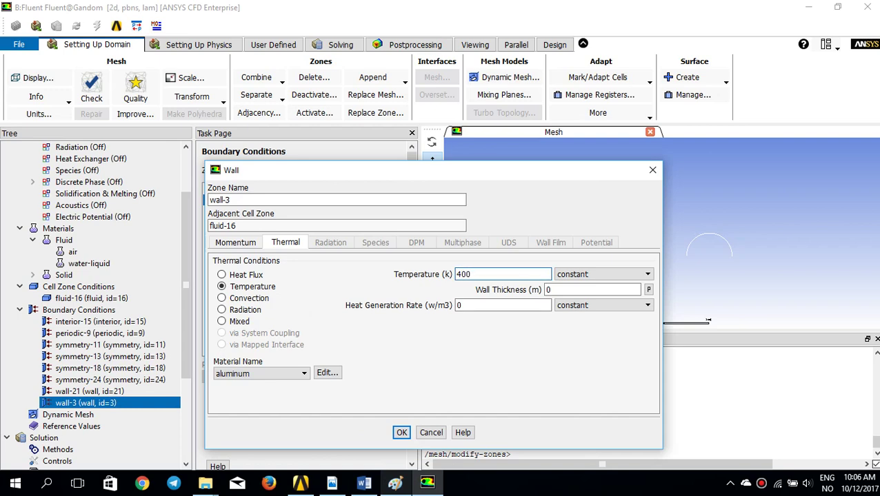
click(402, 432)
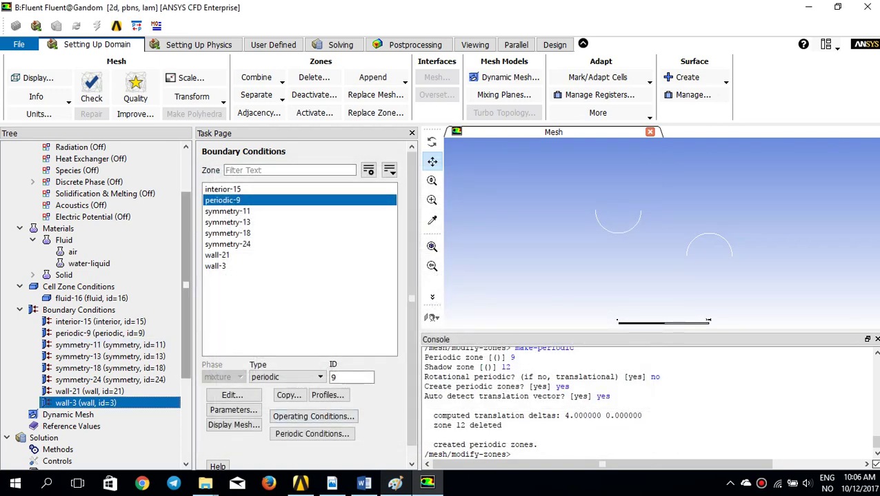
Step: Set the pressure-velocity coupling scheme to Coupled in the solution methods and enable Pseudo Transient
scroll(93, 303, down, 1)
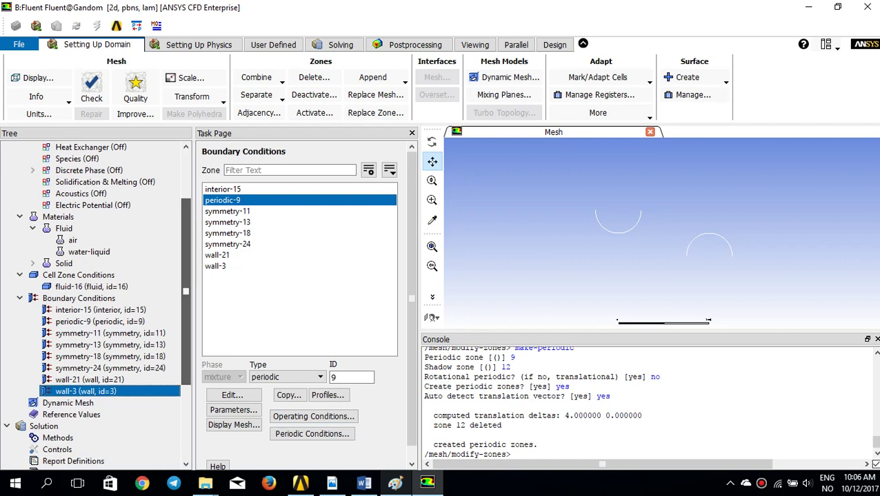
scroll(93, 304, down, 1)
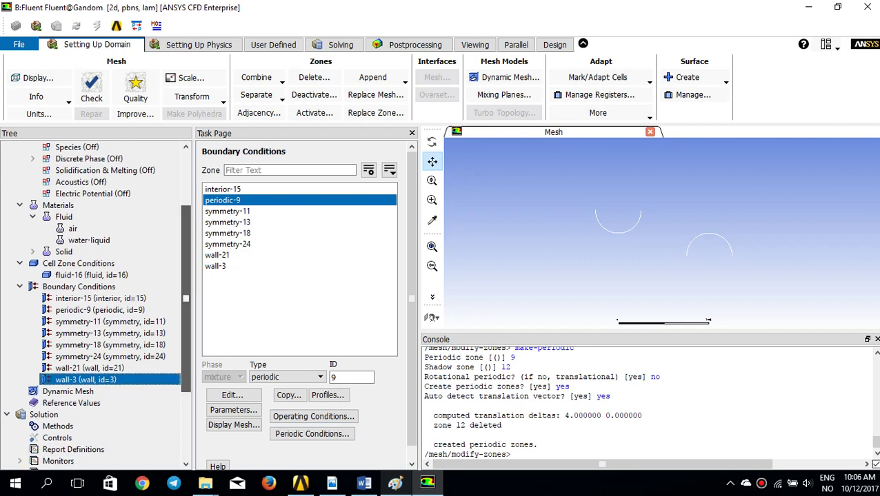
drag(186, 298, 186, 325)
click(58, 380)
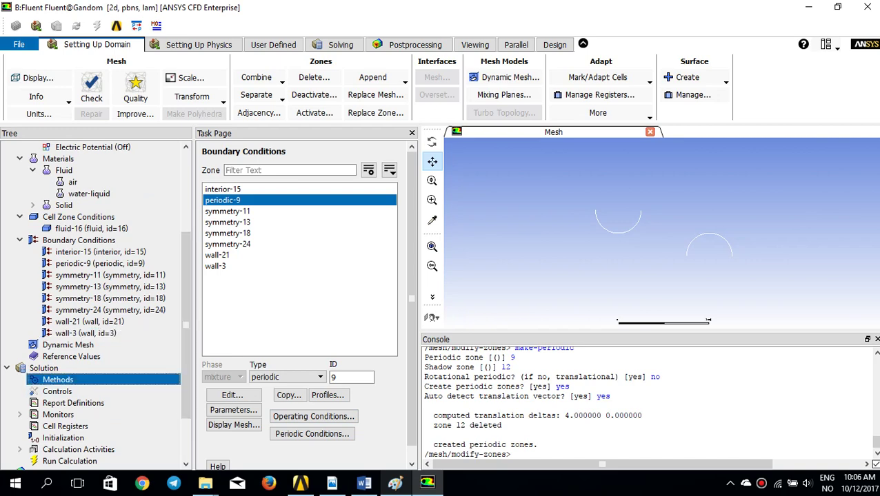
click(300, 189)
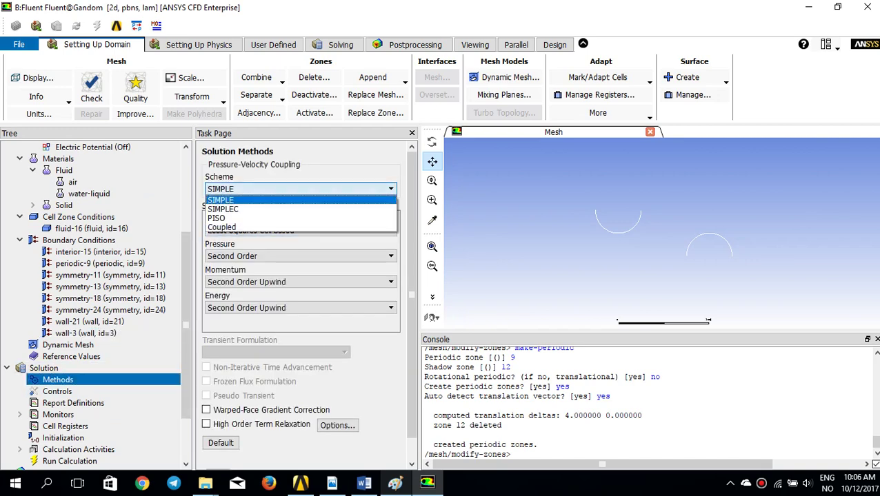
click(221, 226)
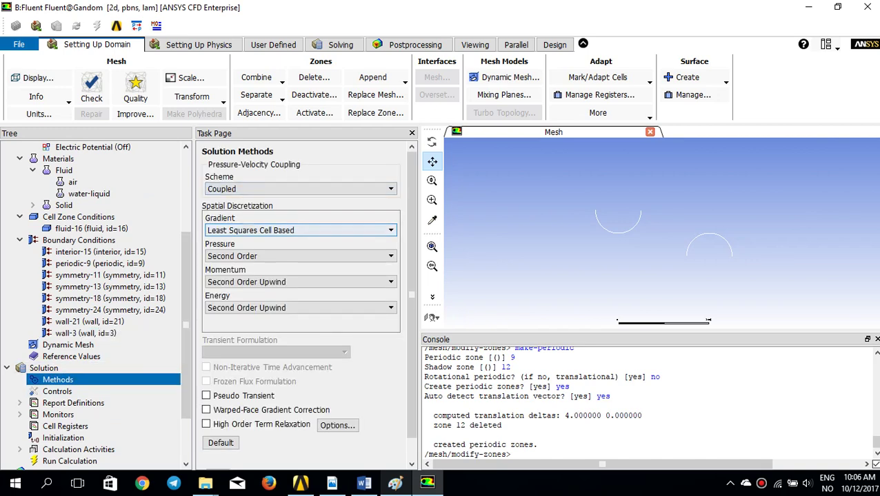
click(207, 396)
Step: Set the absolute convergence criteria for the continuity, x-velocity and y-velocity residuals to 0.000001
scroll(185, 345, down, 3)
drag(186, 344, 186, 350)
click(20, 368)
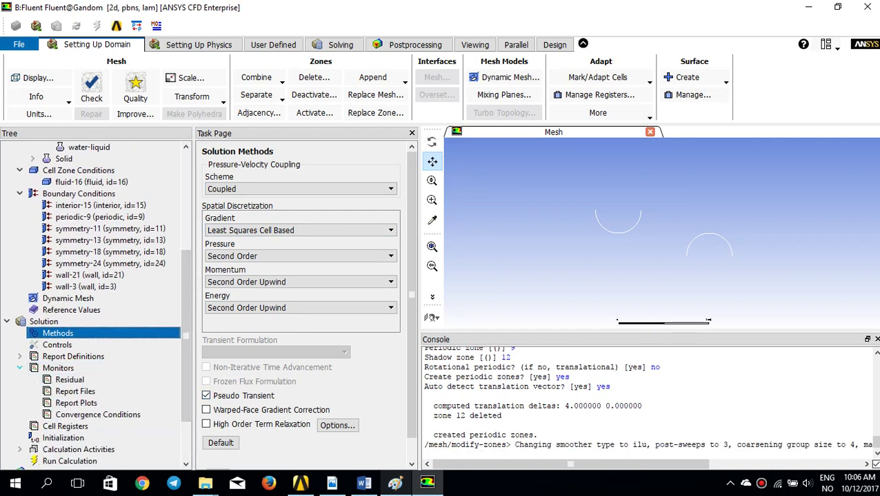
click(70, 379)
double_click(70, 379)
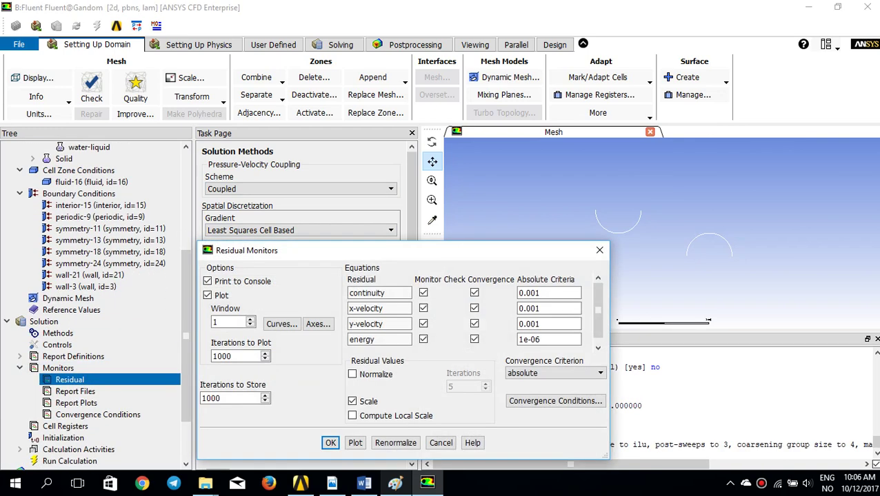
click(529, 293)
text(000)
key(ctrl+a)
key(ctrl+c)
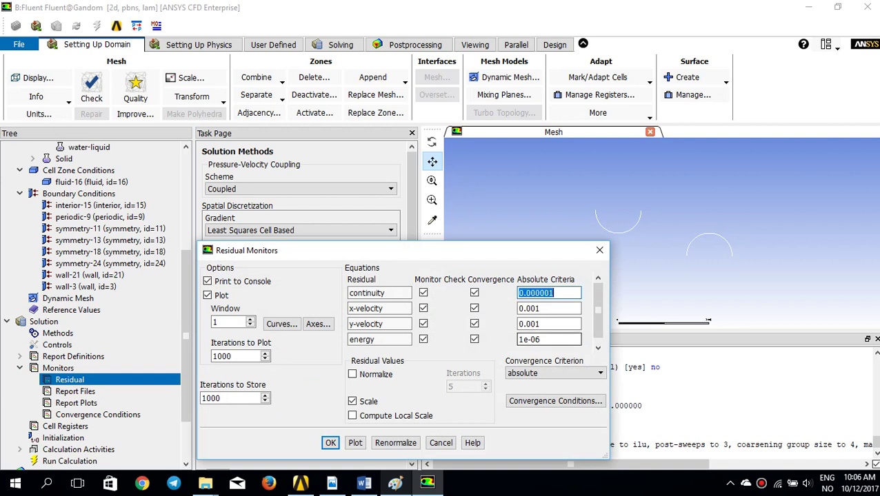
key(Tab)
key(ctrl+v)
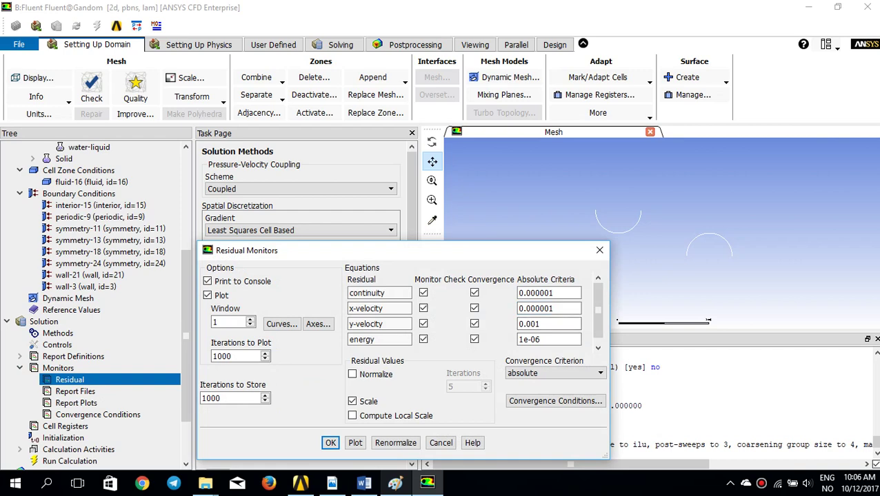
key(Tab)
key(ctrl+v)
drag(535, 255, 534, 174)
key(Return)
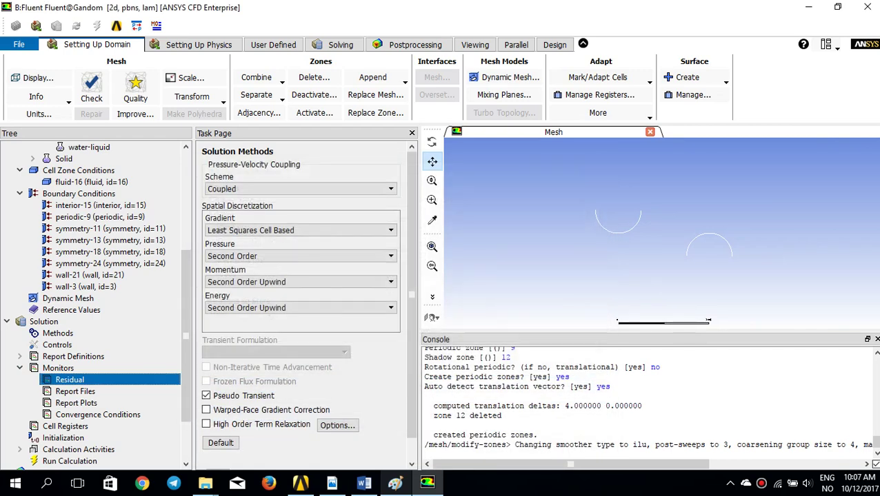
Step: Initialize the solution with the hybrid method and patch the temperature of zone fluid-16 to 300 K
click(63, 437)
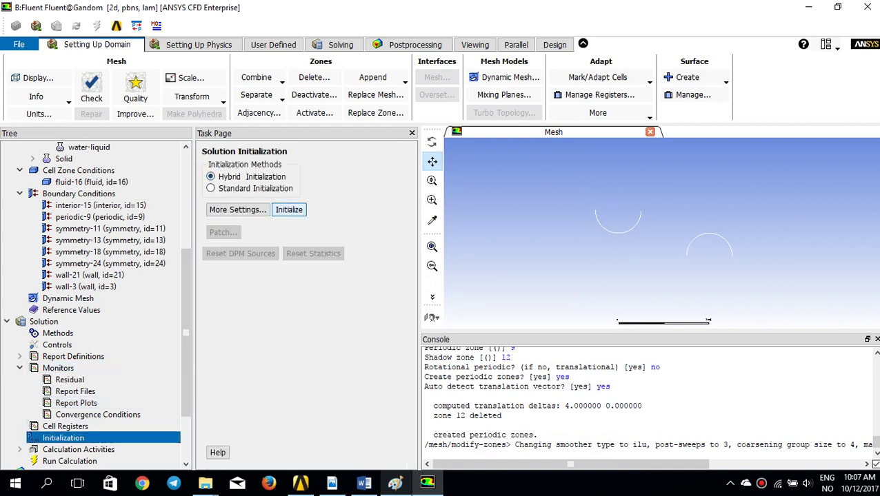
click(289, 210)
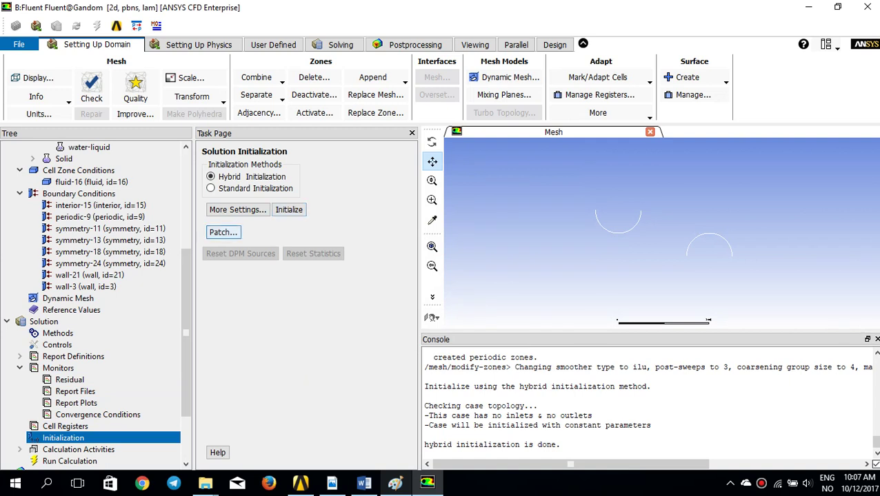
click(223, 233)
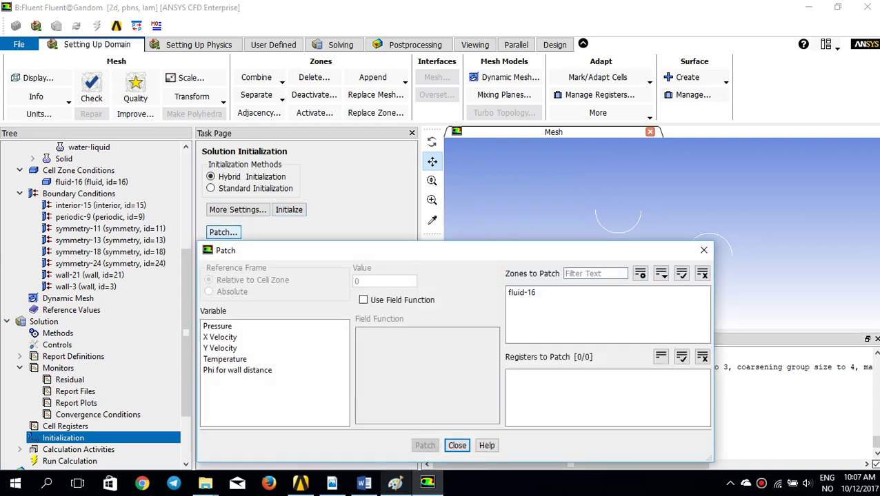
click(225, 359)
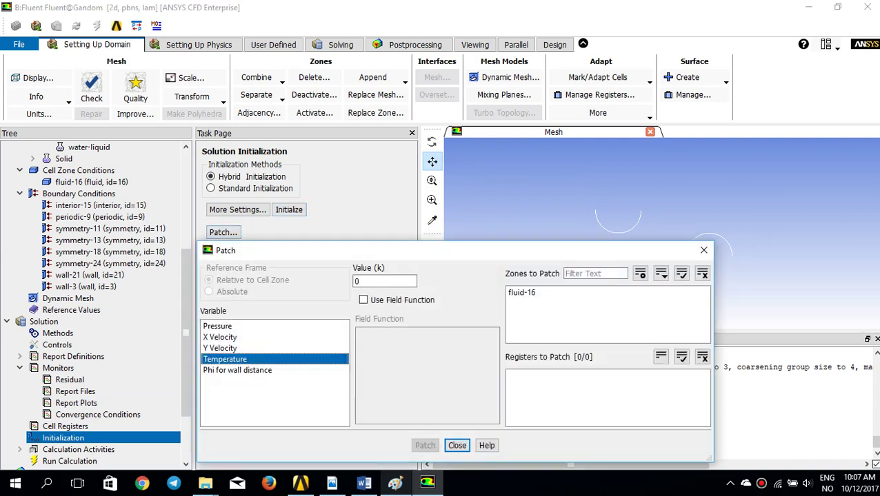
double_click(357, 280)
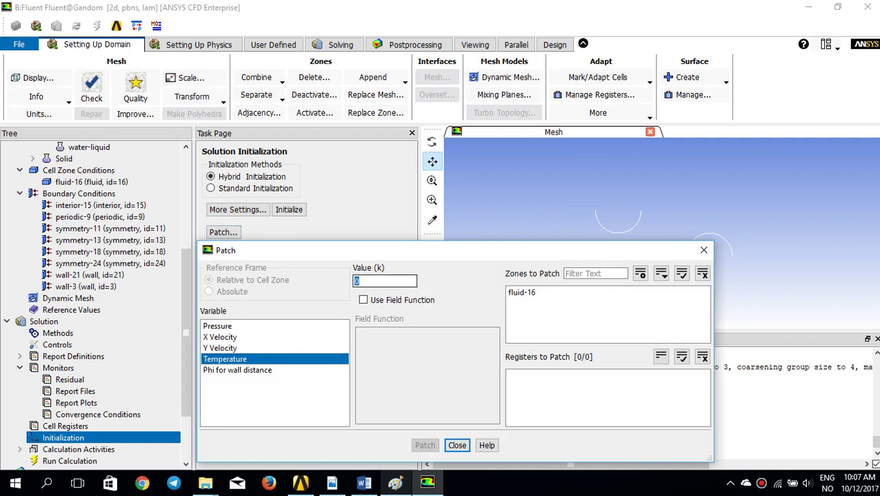
text(300)
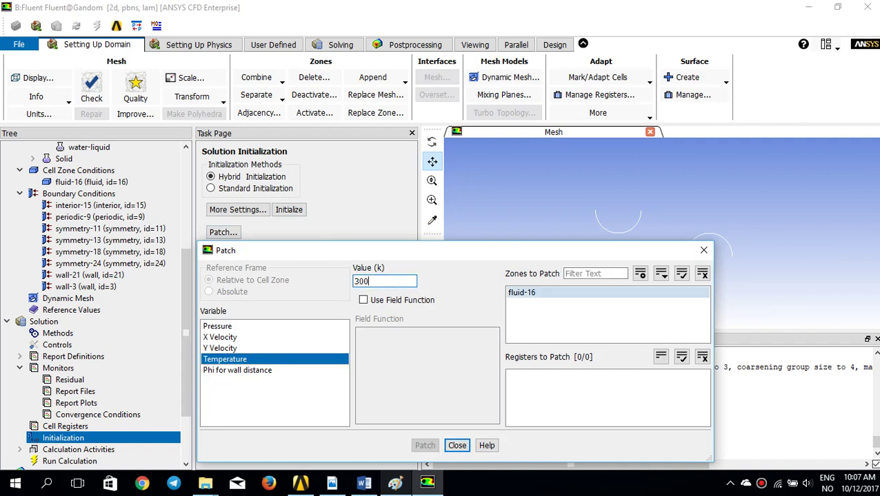
click(521, 292)
drag(344, 250, 322, 173)
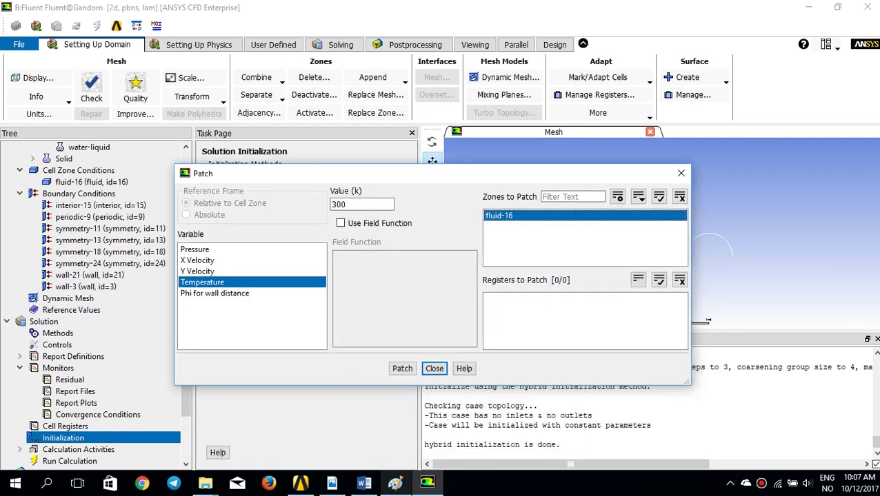
click(402, 368)
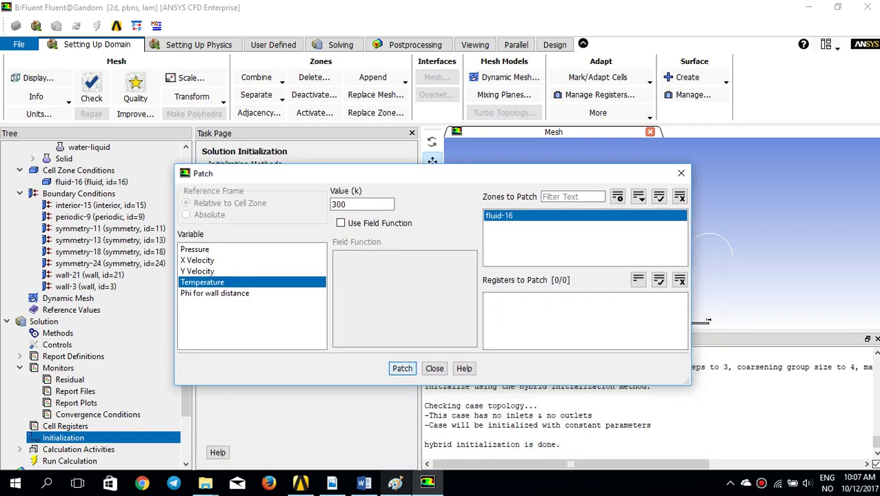
click(680, 173)
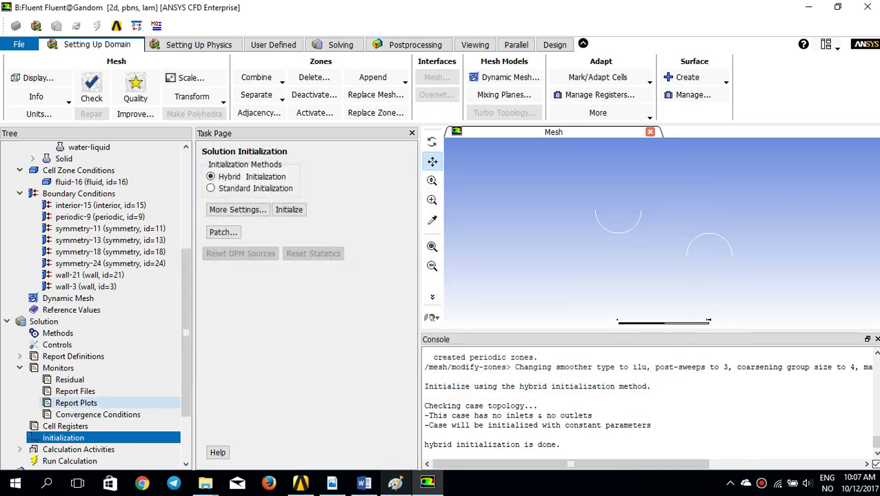
Step: Set the number of iterations to 350 and run the calculation to completion
scroll(69, 425, down, 2)
click(68, 402)
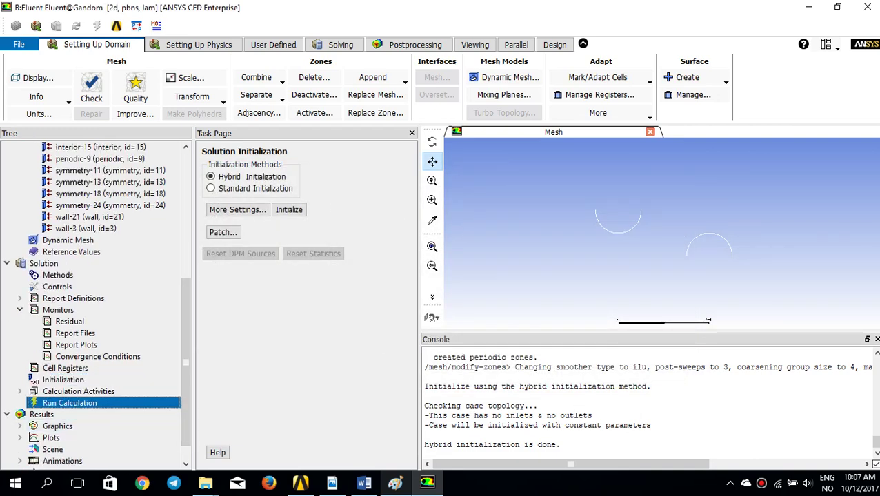
click(208, 311)
key(BackSpace)
text(350)
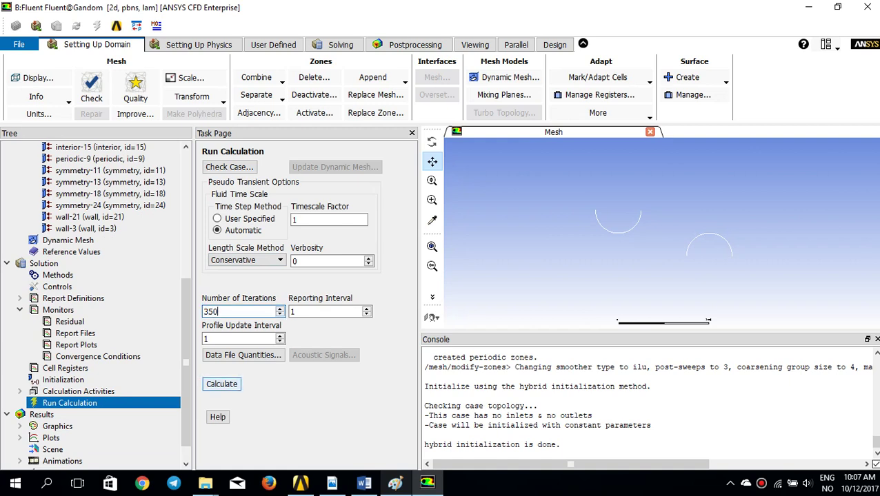
click(221, 384)
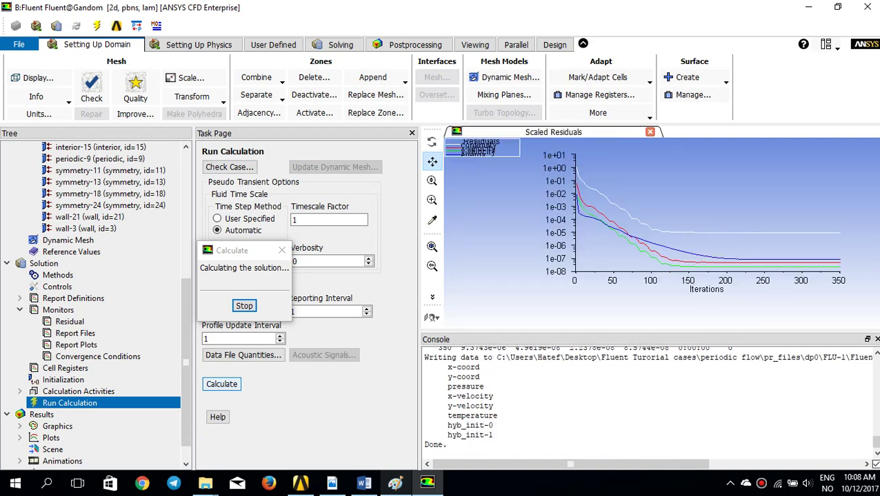
key(Return)
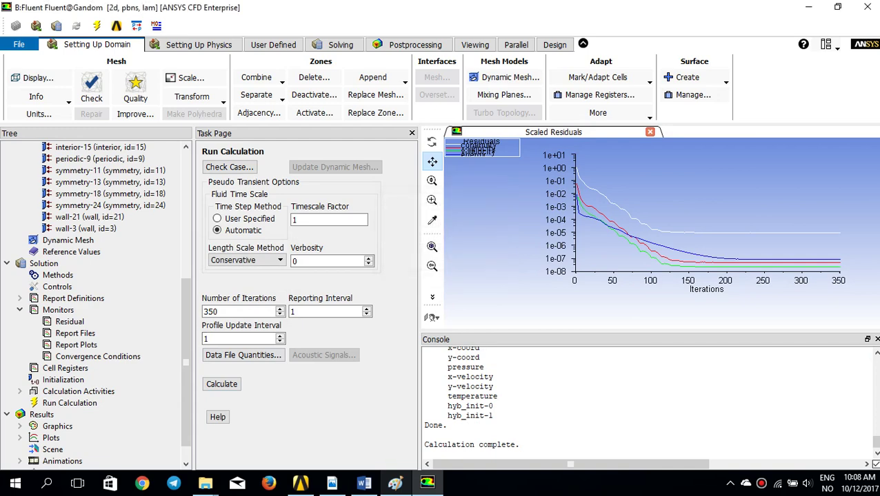
Step: Create and display a filled contour plot of static pressure named contour-1
click(414, 44)
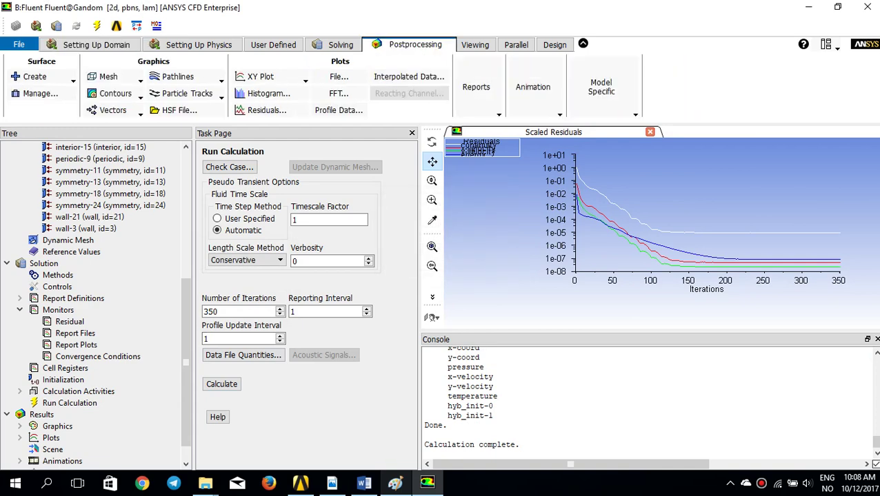
click(115, 93)
click(106, 110)
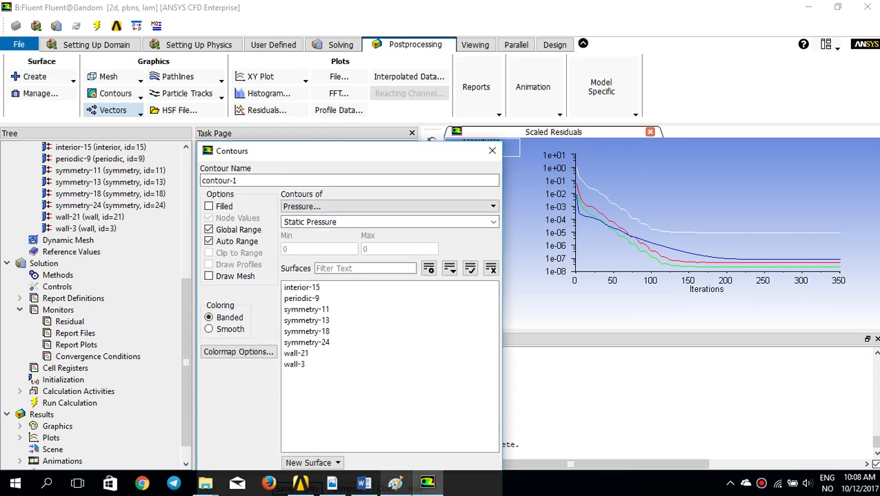
drag(333, 158, 327, 73)
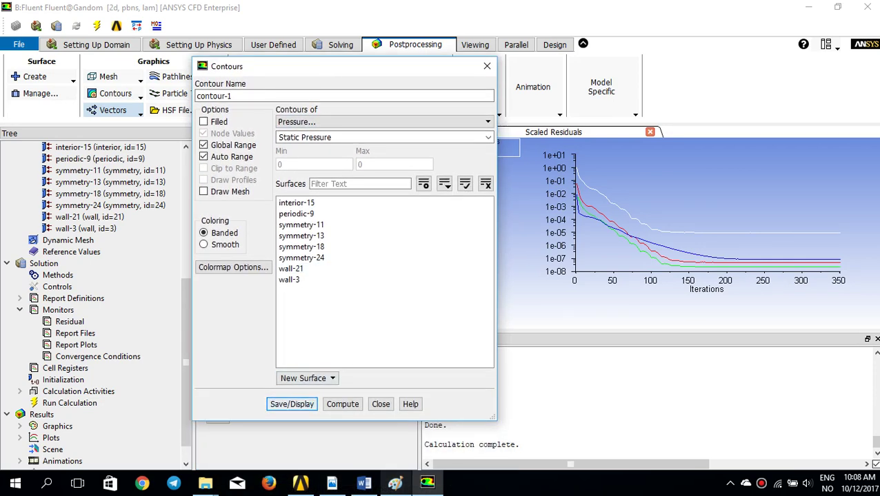
click(292, 404)
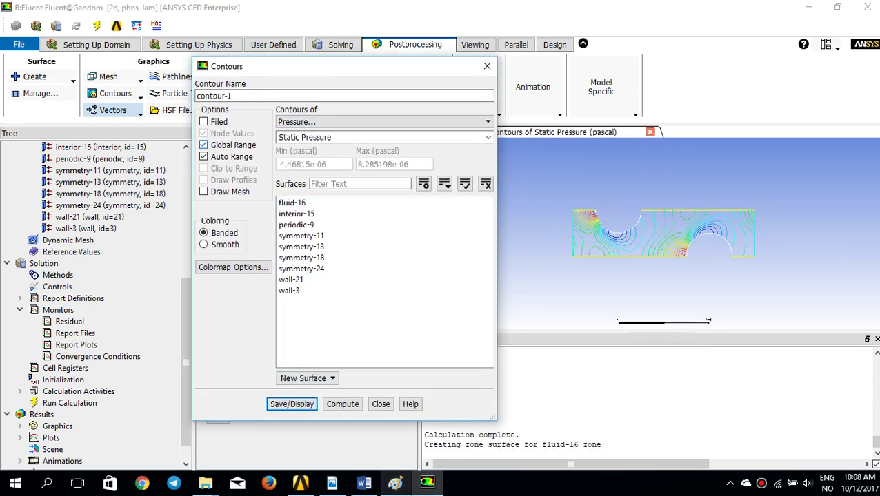
click(204, 122)
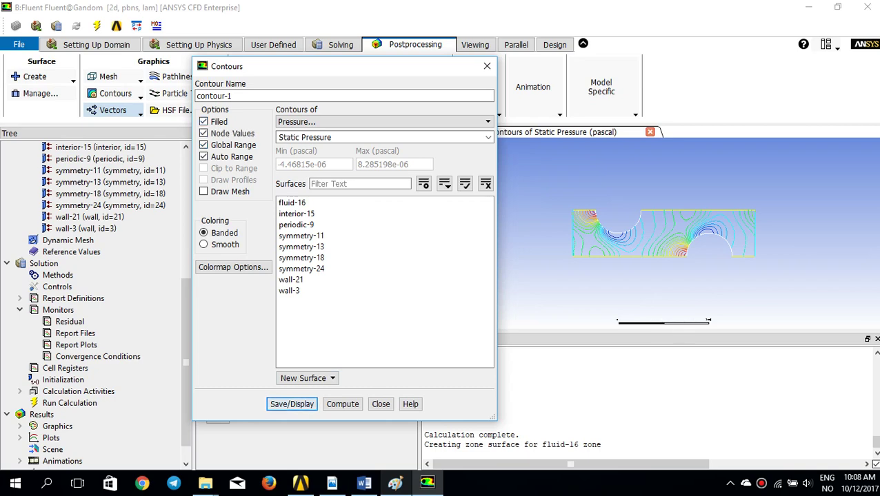
click(291, 404)
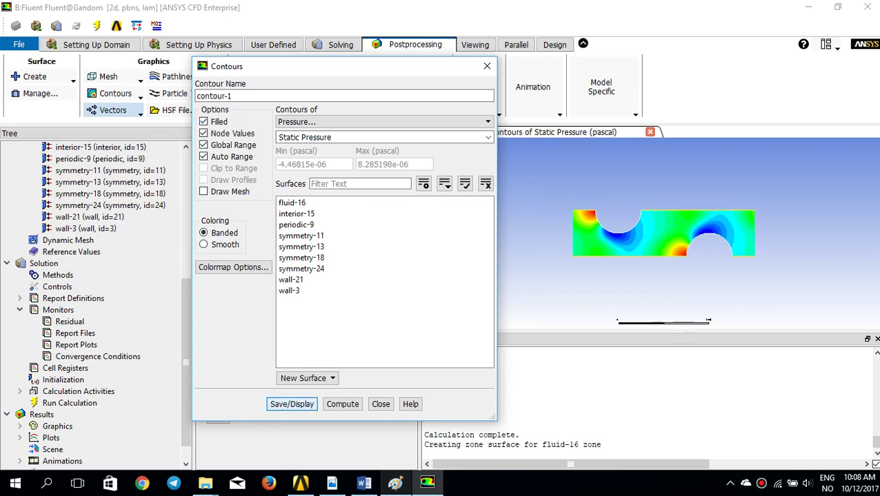
click(486, 66)
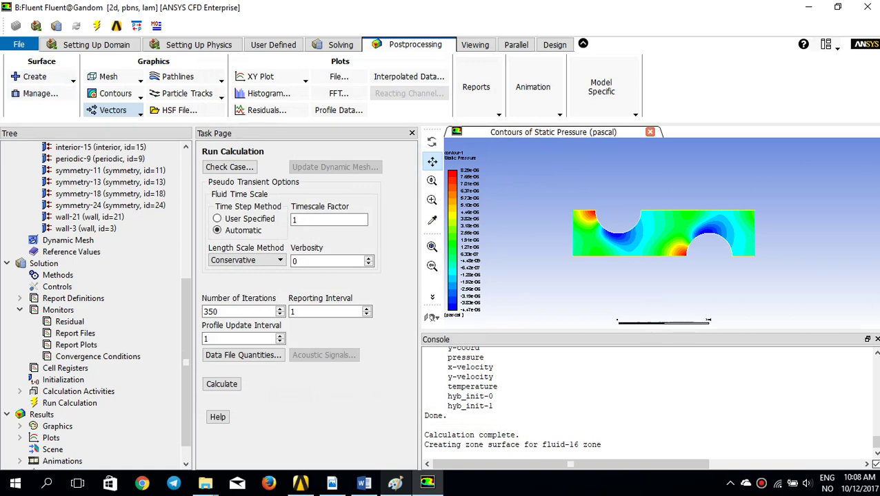
Step: Mirror the displayed pressure contours across all four symmetry planes: symmetry-18, symmetry-13, symmetry-11 and symmetry-24
click(474, 44)
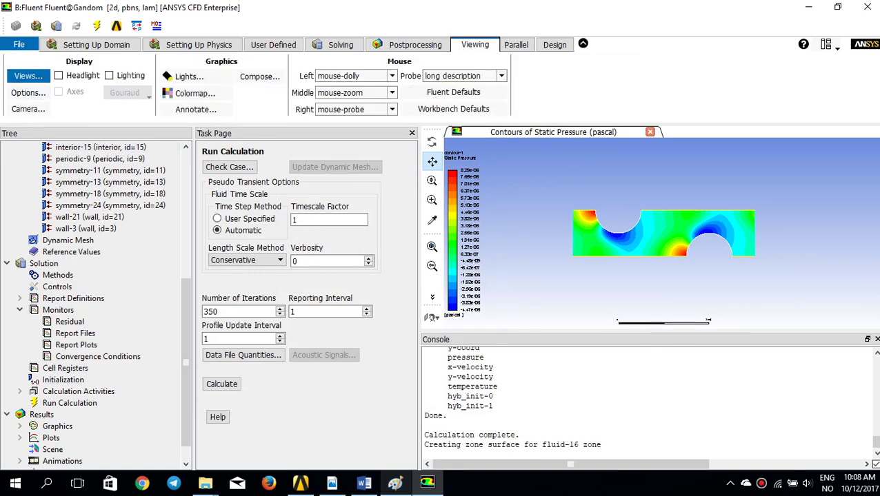
click(28, 76)
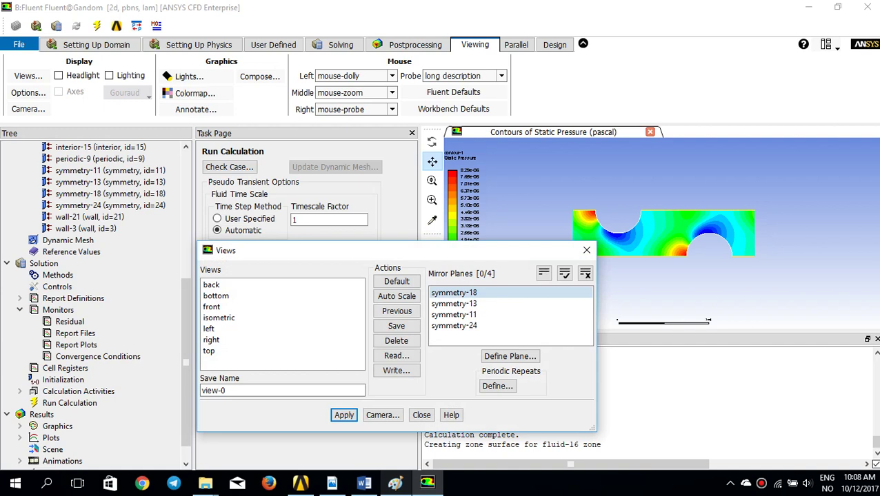
drag(454, 292, 454, 326)
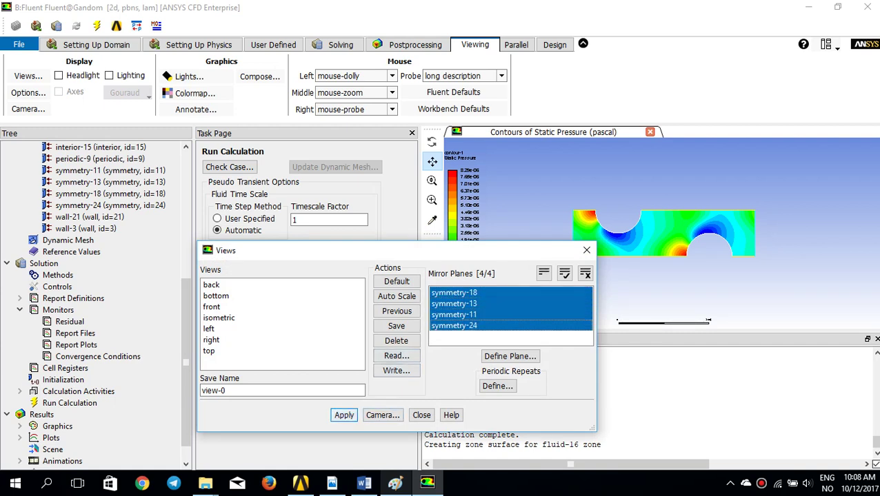
click(343, 415)
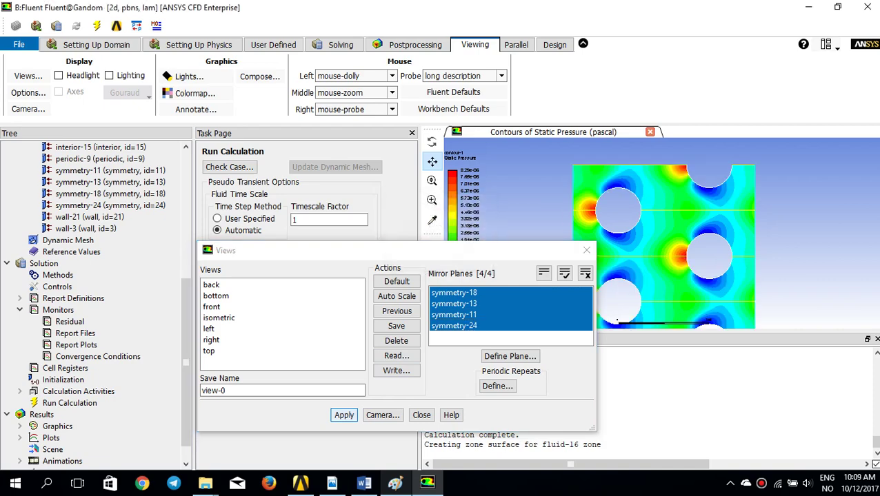
drag(393, 250, 261, 213)
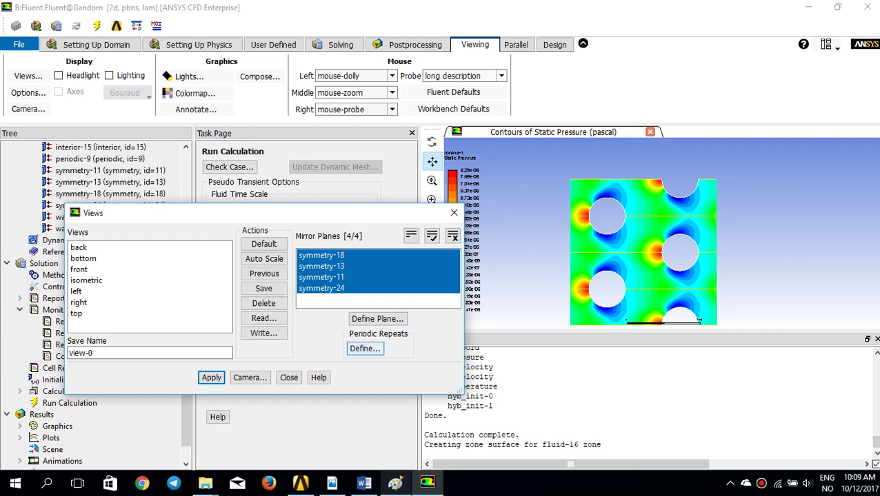
Step: Set the graphics periodicity to 2 repeats so the tube bank pattern is displayed twice along the flow direction
click(365, 348)
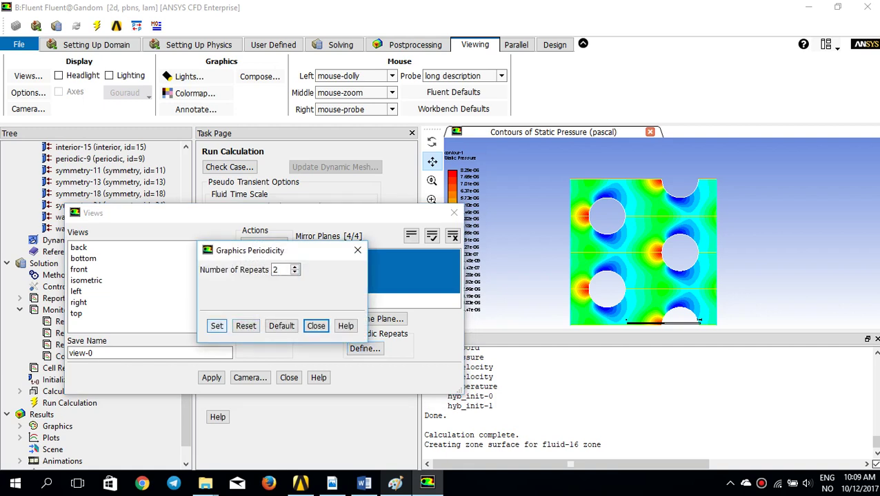
click(217, 325)
click(357, 250)
click(453, 213)
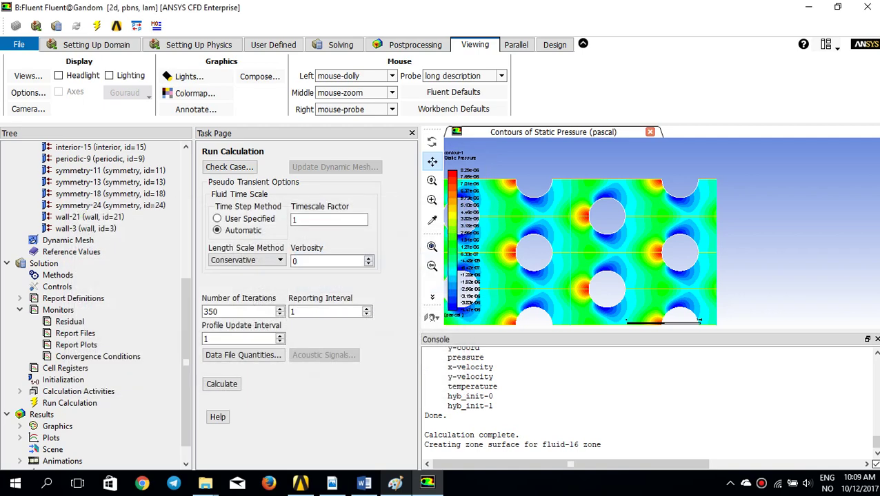
drag(606, 252, 687, 231)
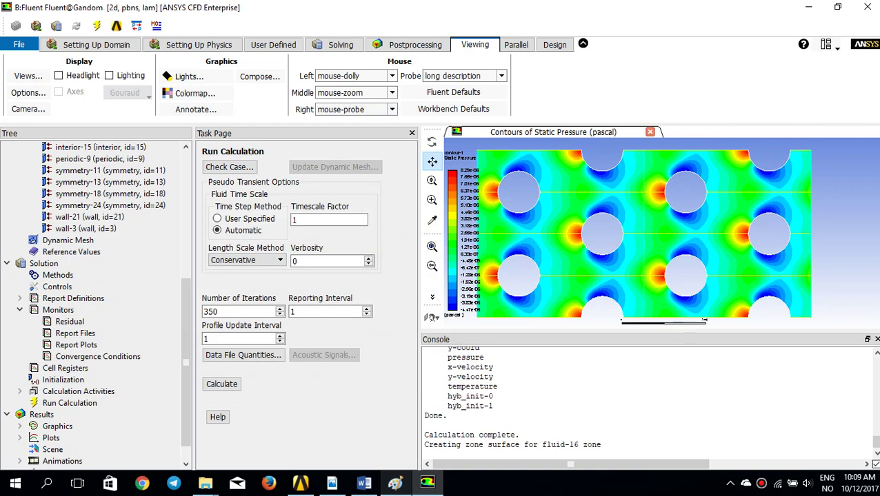
Step: Create and display a filled contour plot of velocity magnitude named contour-2
click(415, 44)
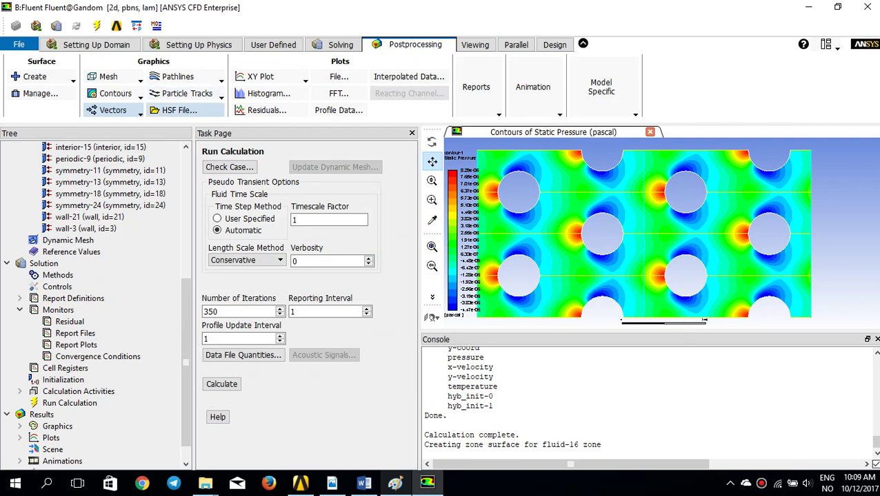
click(112, 109)
click(114, 93)
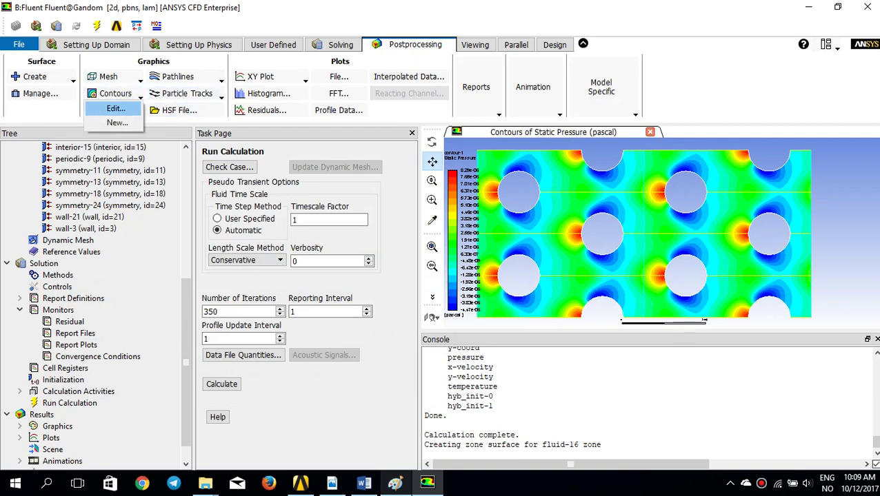
click(115, 108)
click(380, 121)
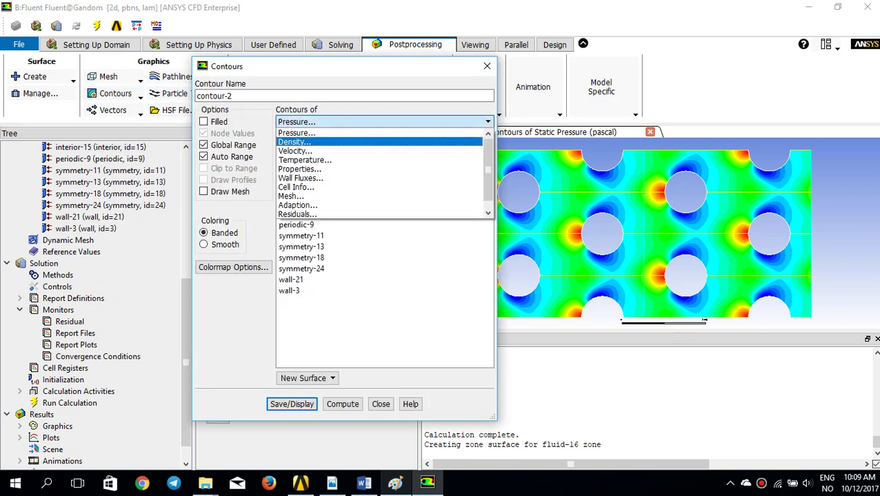
click(297, 150)
click(292, 404)
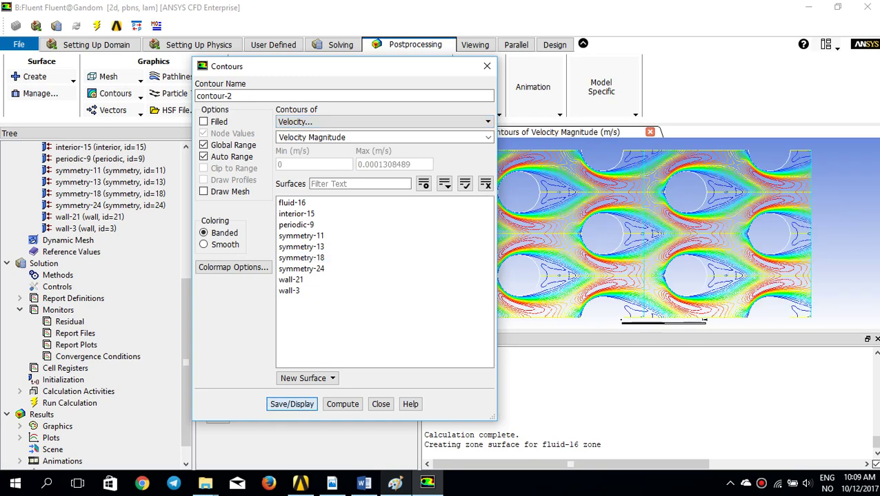
click(204, 121)
click(292, 404)
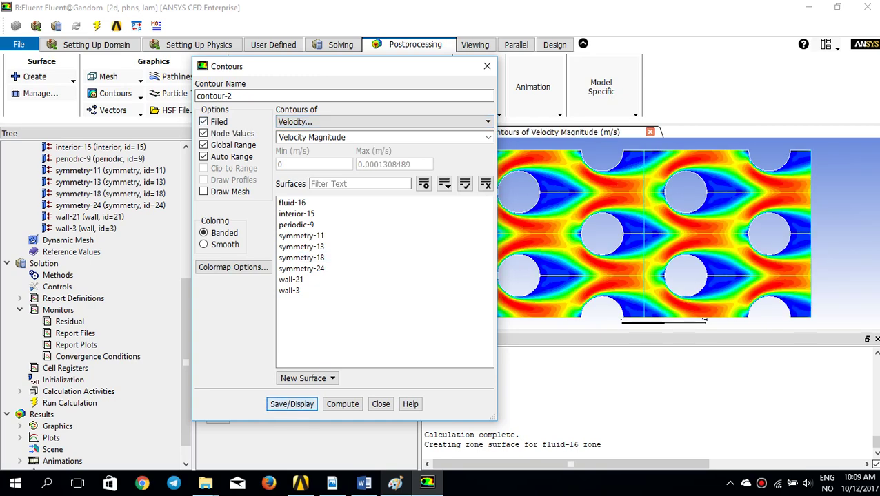
click(487, 66)
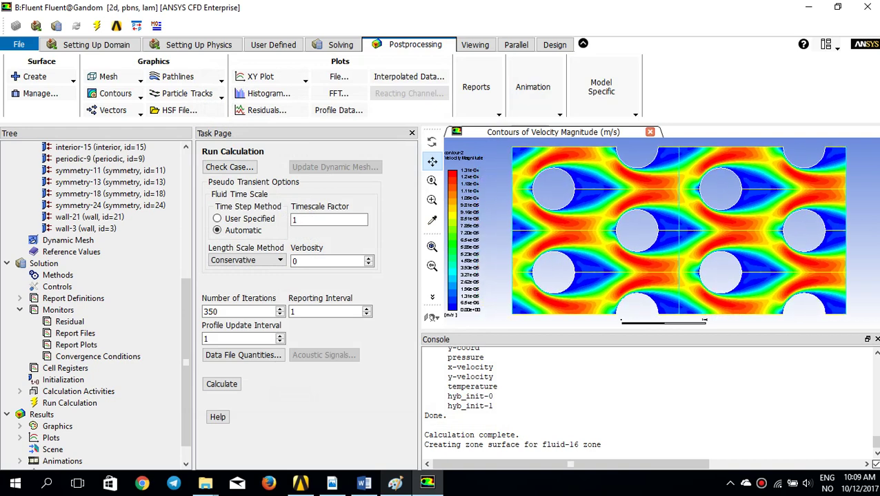
Step: Start a surface integral report of type Area-Weighted Average on the periodic-9 surface
click(475, 87)
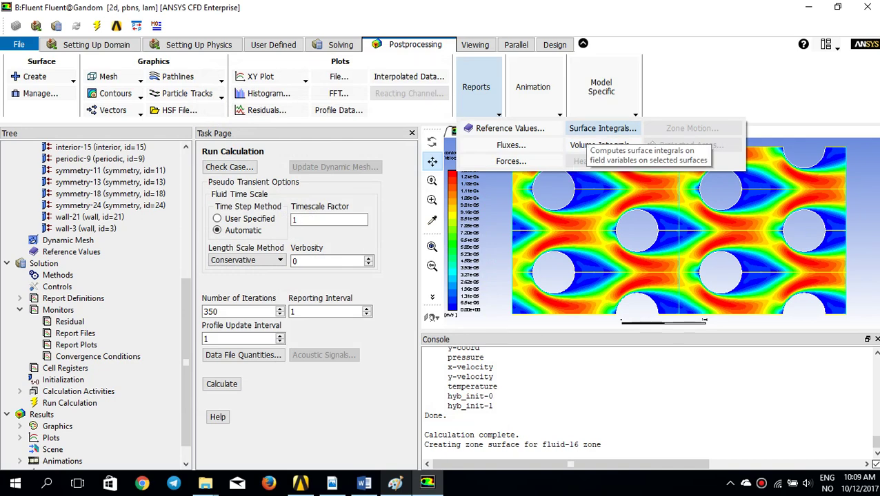
click(602, 128)
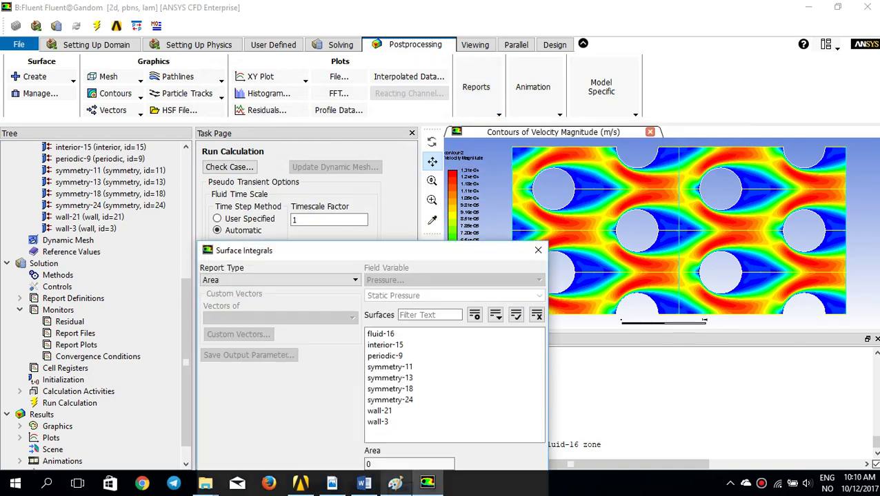
drag(338, 255, 262, 160)
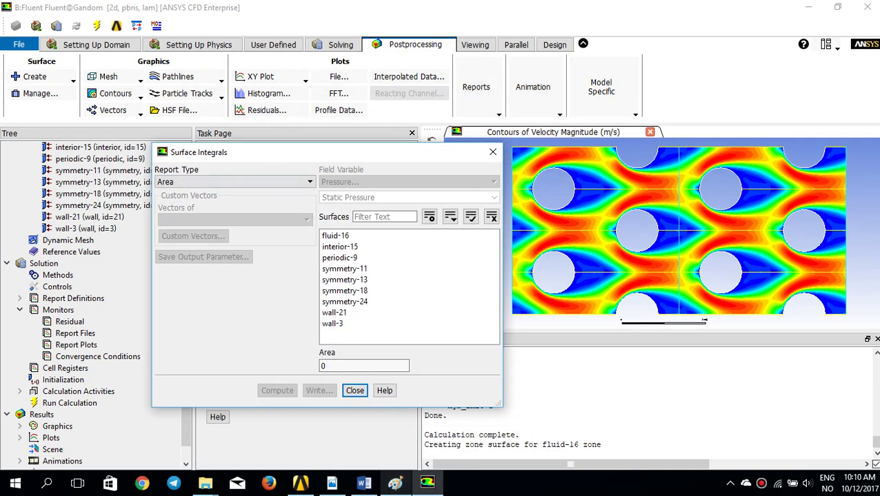
click(235, 182)
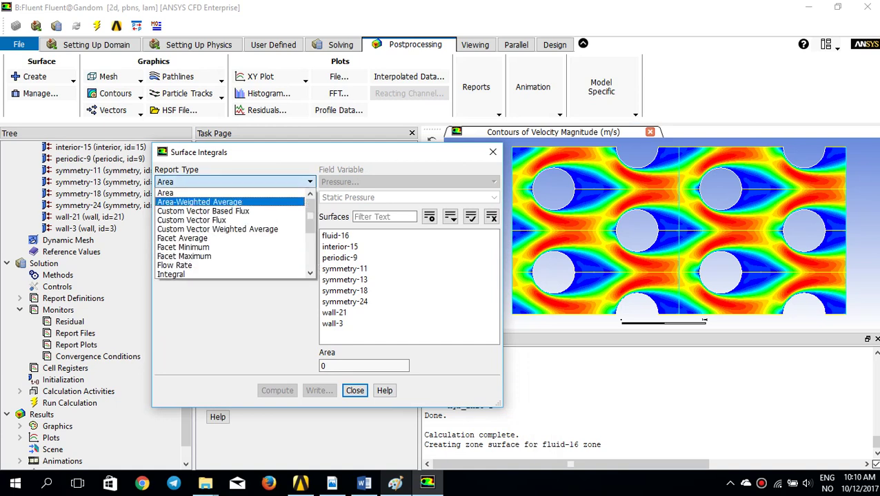
click(200, 202)
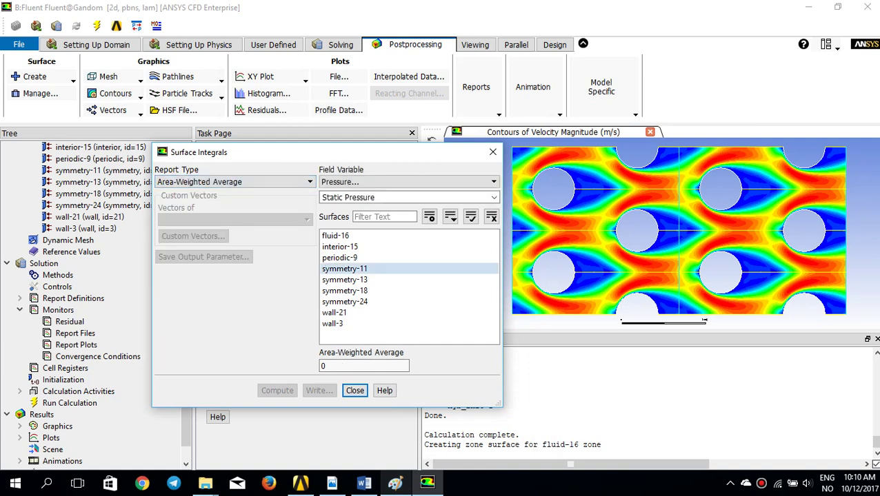
click(341, 258)
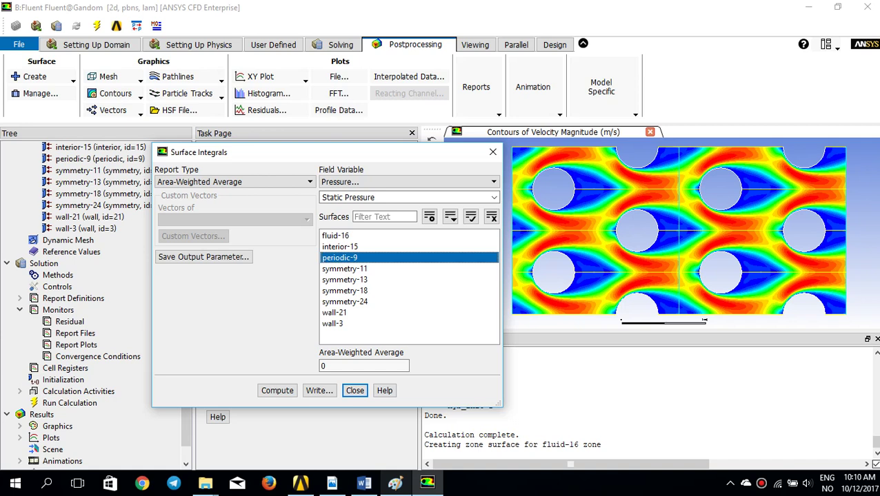
Step: Look through the available field variables and set the surface integral report type to Flow Rate
click(408, 181)
scroll(404, 211, down, 1)
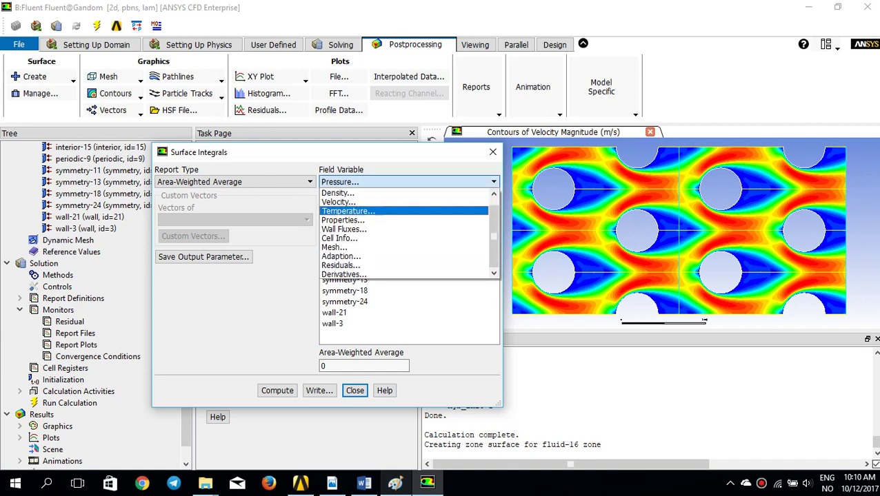
scroll(403, 220, up, 1)
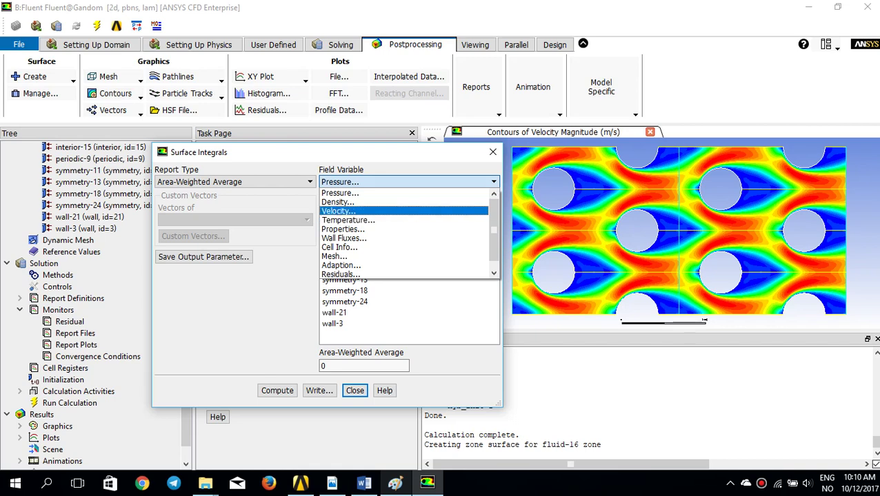
scroll(403, 211, down, 1)
click(235, 181)
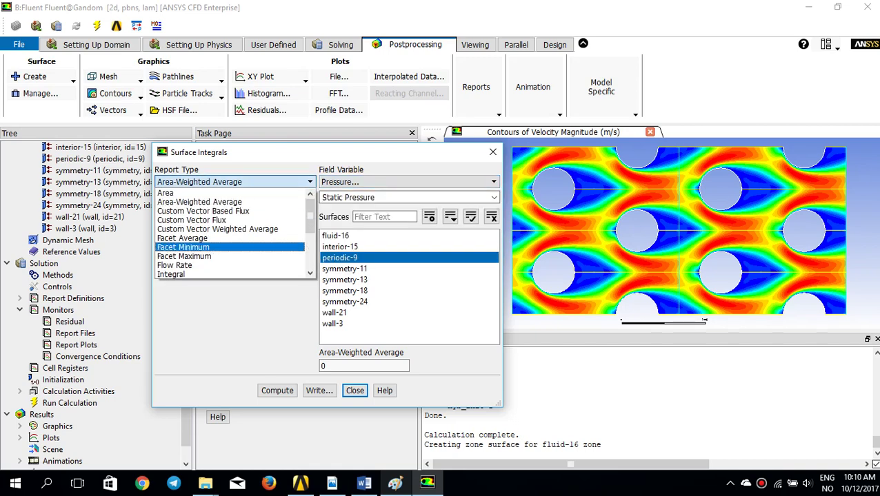
scroll(229, 246, down, 1)
click(230, 238)
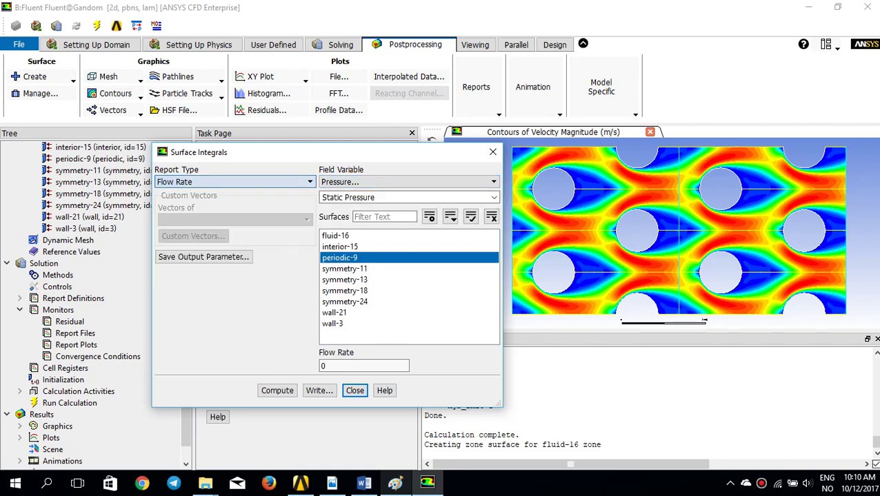
Step: Compute the static pressure flow rate on the periodic-9 surface and check the available field variables
click(277, 391)
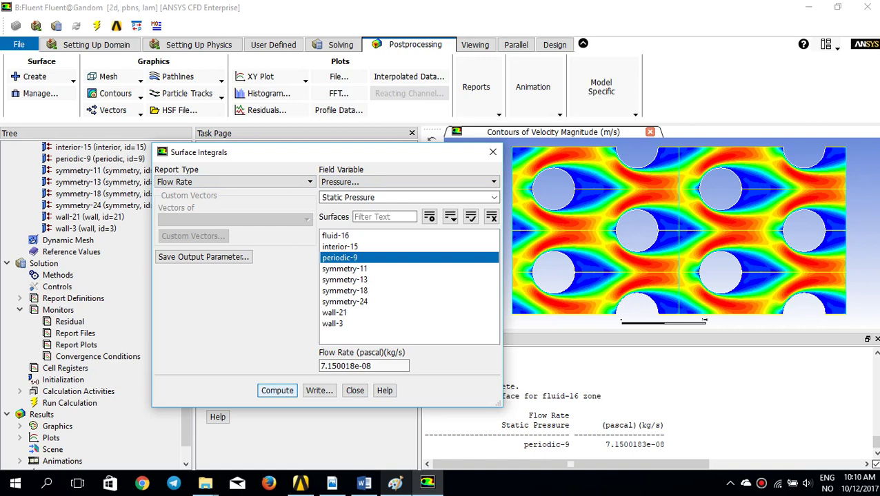
click(408, 182)
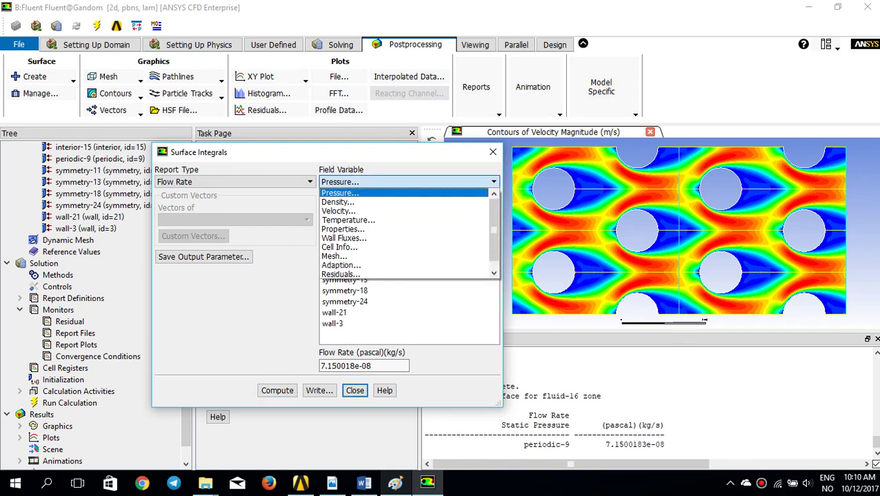
scroll(403, 202, down, 1)
scroll(404, 211, up, 1)
click(339, 193)
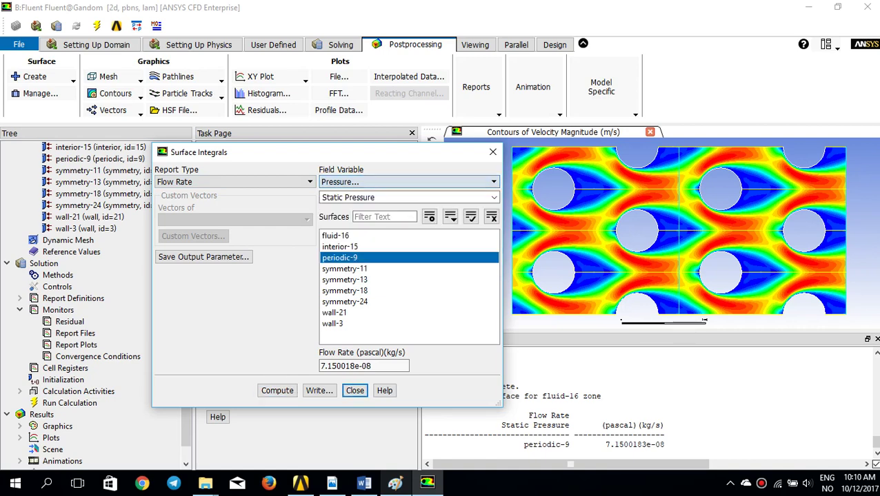
Step: Compute the Mass Flow Rate surface integral on the periodic-9 surface and close the report
click(234, 181)
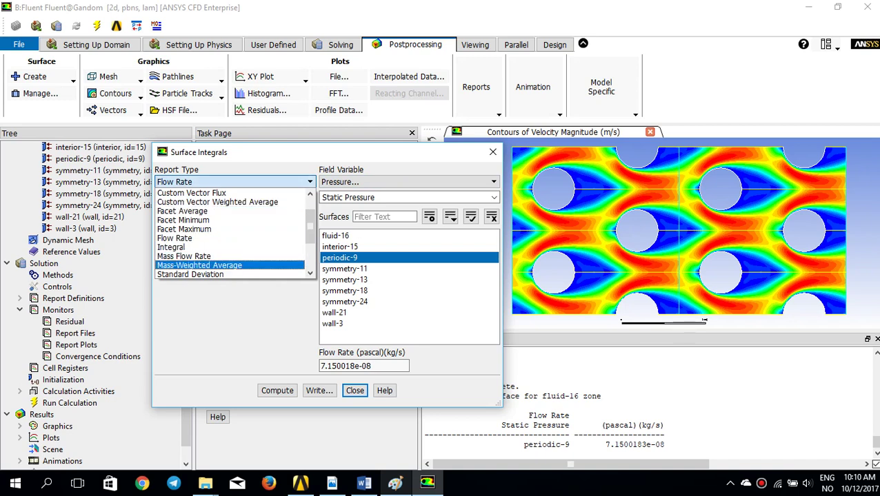
click(193, 255)
click(350, 257)
click(350, 257)
click(276, 390)
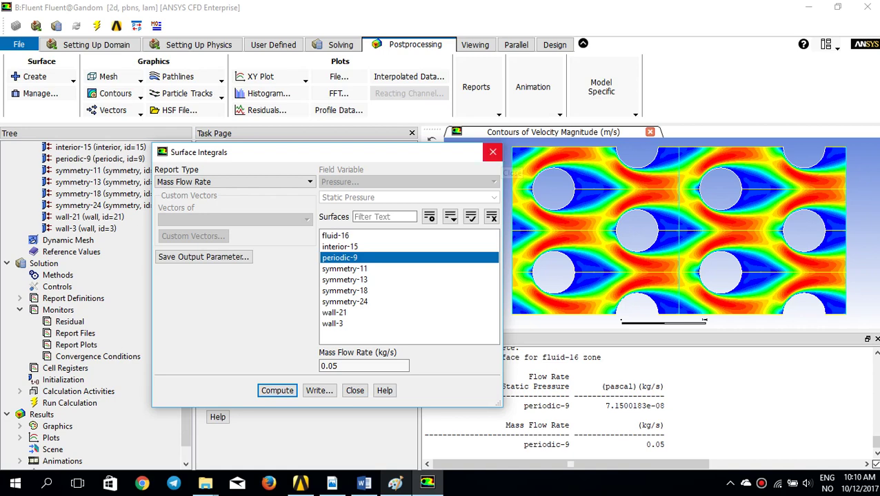
click(492, 152)
Step: Create and display a new filled contour plot of static temperature
click(113, 93)
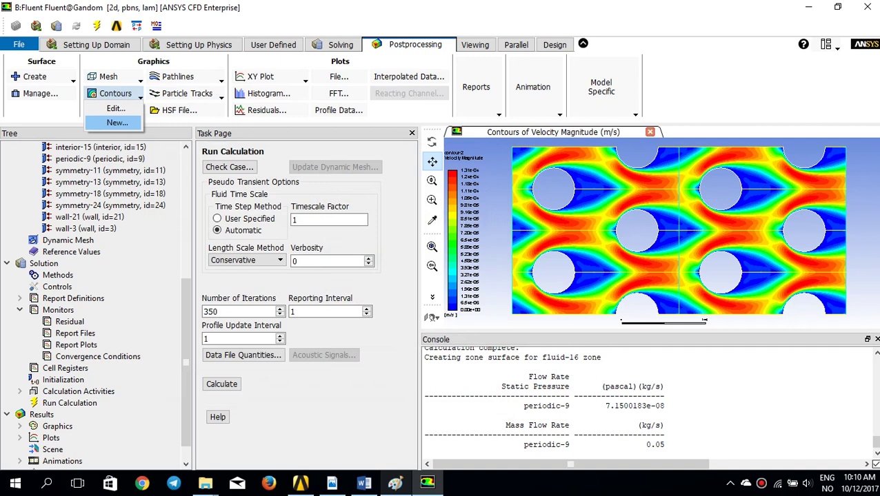
click(117, 122)
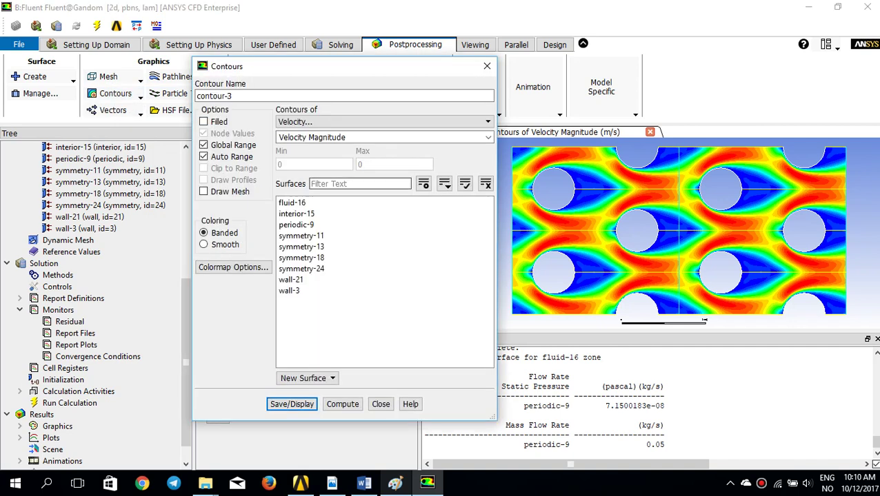
click(386, 122)
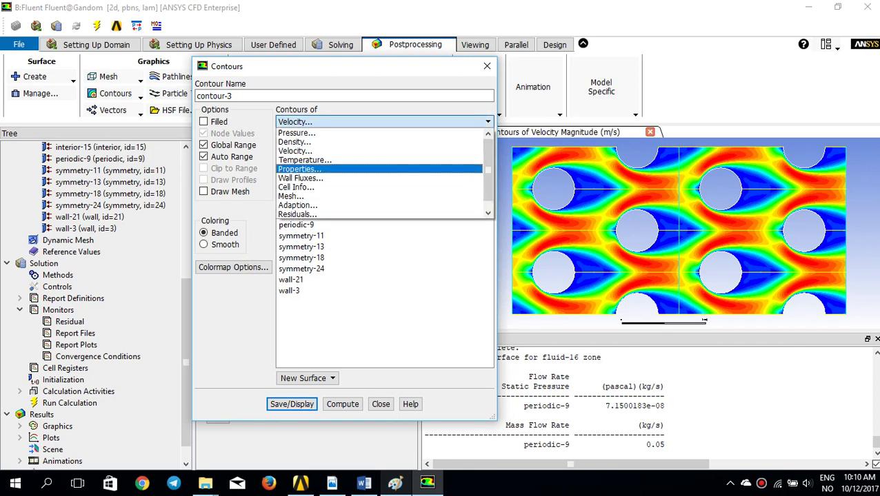
click(305, 160)
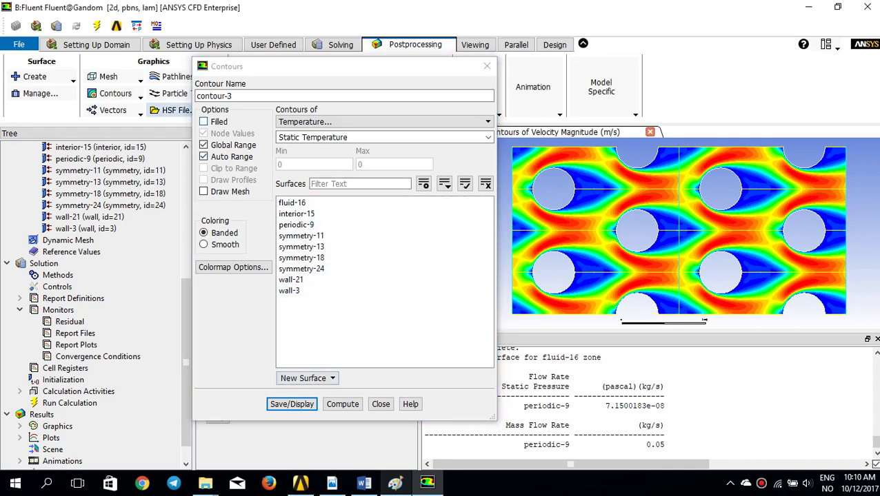
click(176, 110)
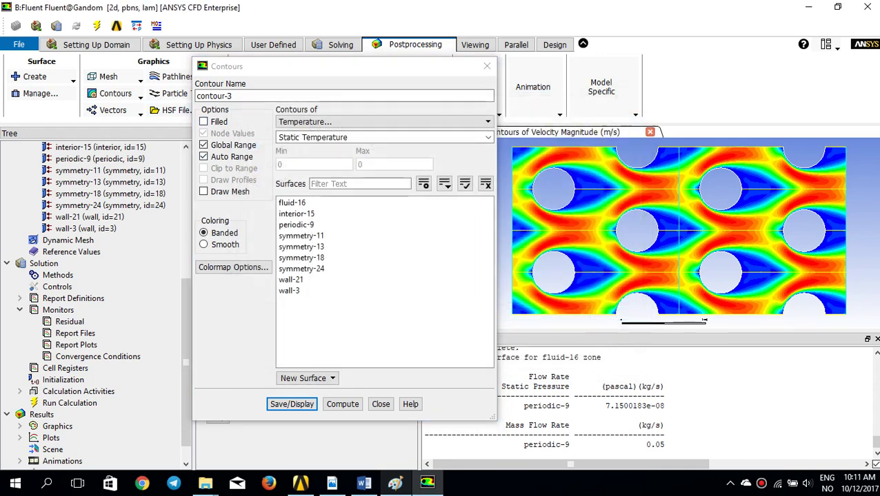
click(203, 121)
click(291, 404)
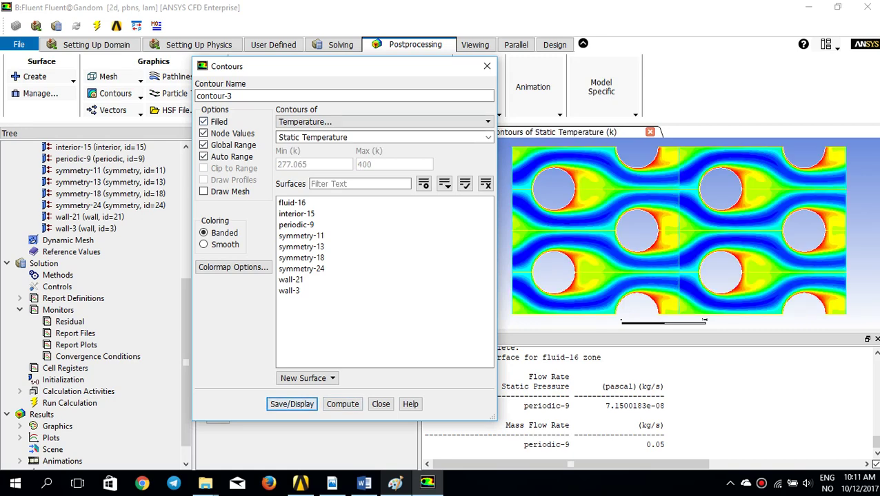
click(487, 66)
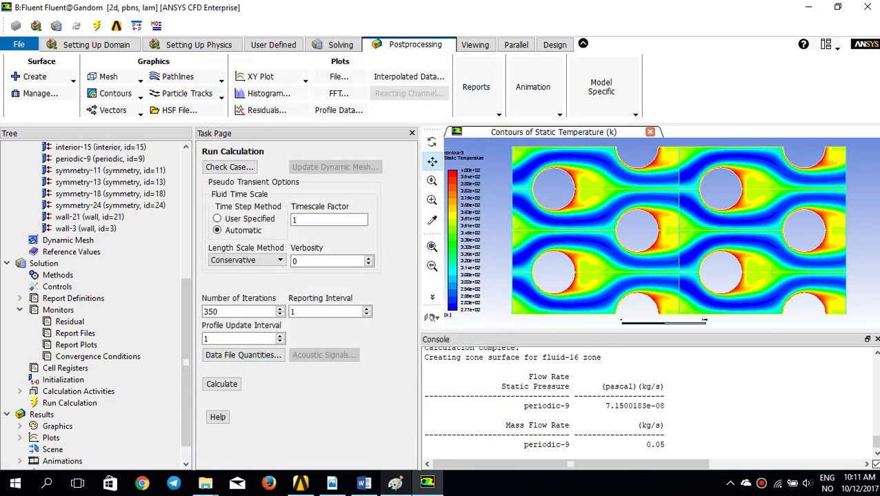
Step: Compute the Area-Weighted Average of static temperature on the periodic-9 surface with a surface integral report
scroll(563, 194, up, 1)
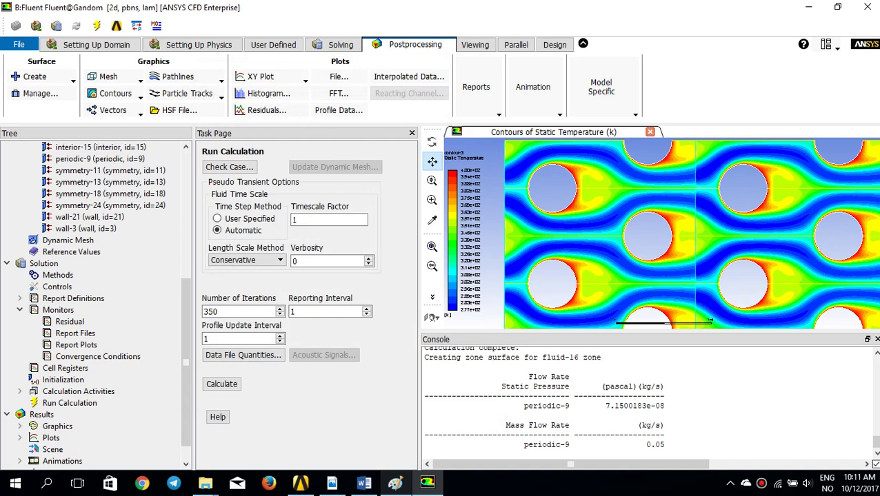
click(475, 87)
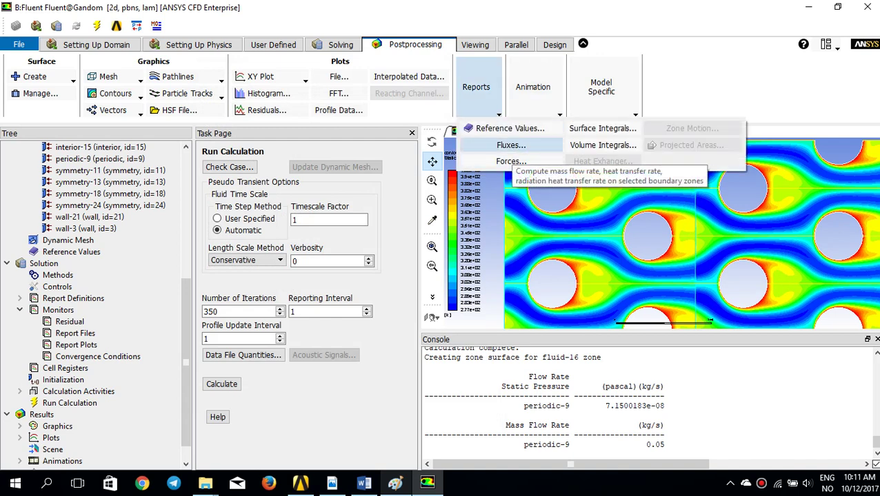
click(601, 129)
click(234, 181)
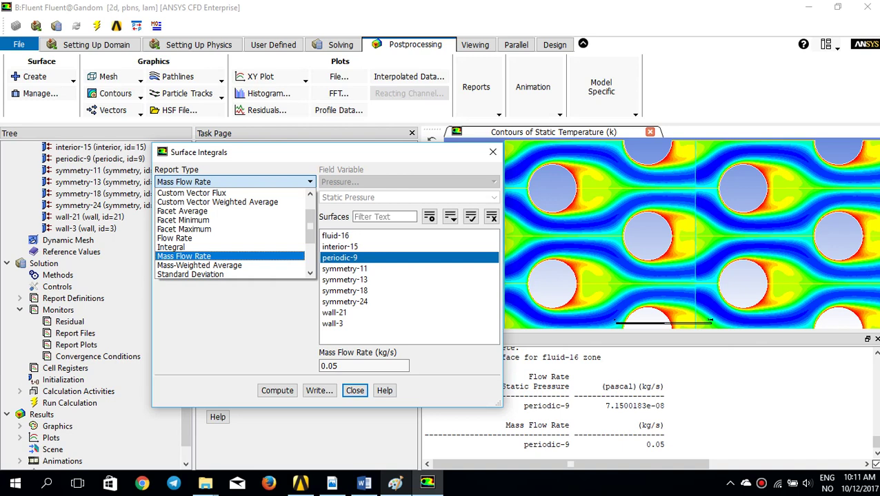
scroll(231, 233, up, 1)
click(199, 202)
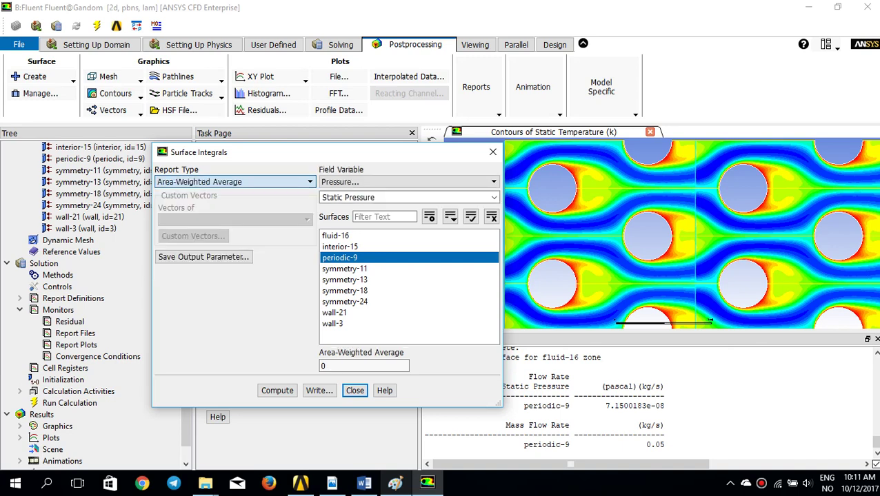
click(407, 181)
click(349, 220)
click(276, 391)
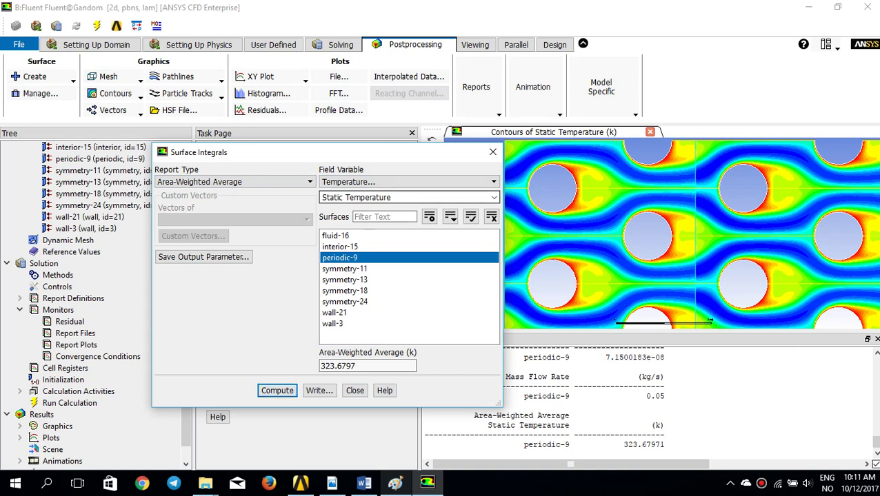
drag(663, 444, 627, 445)
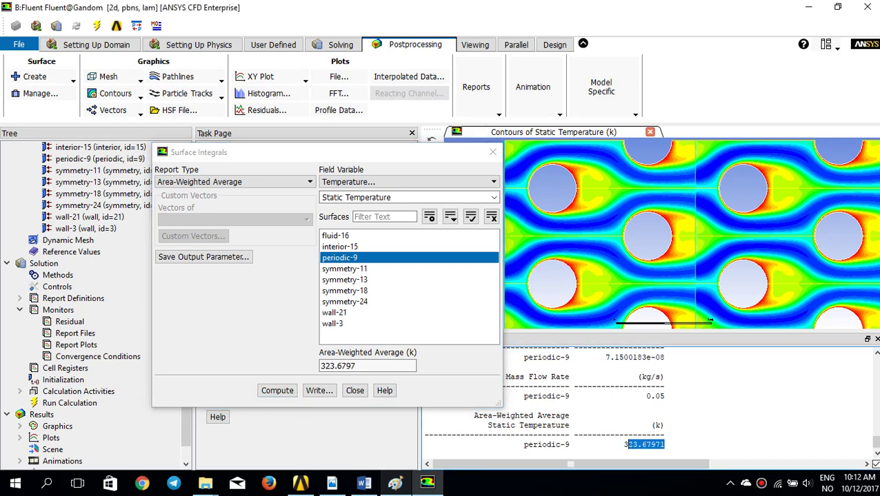
click(493, 152)
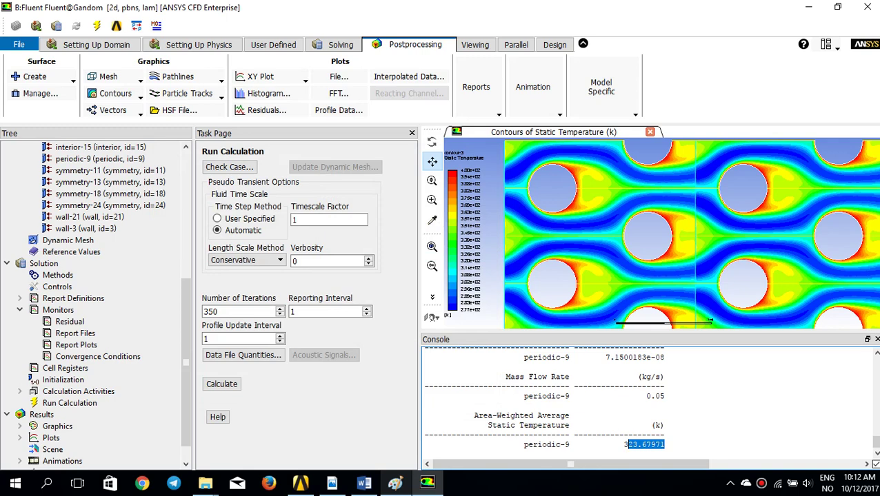
key(ctrl+a)
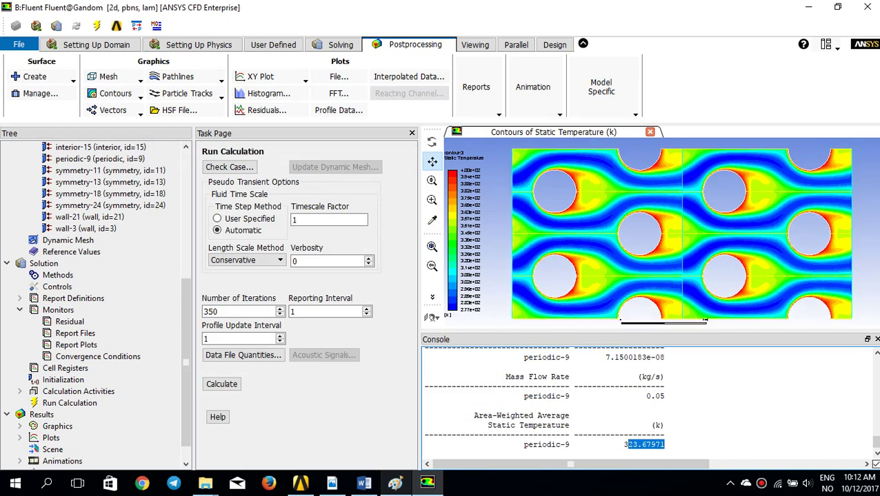